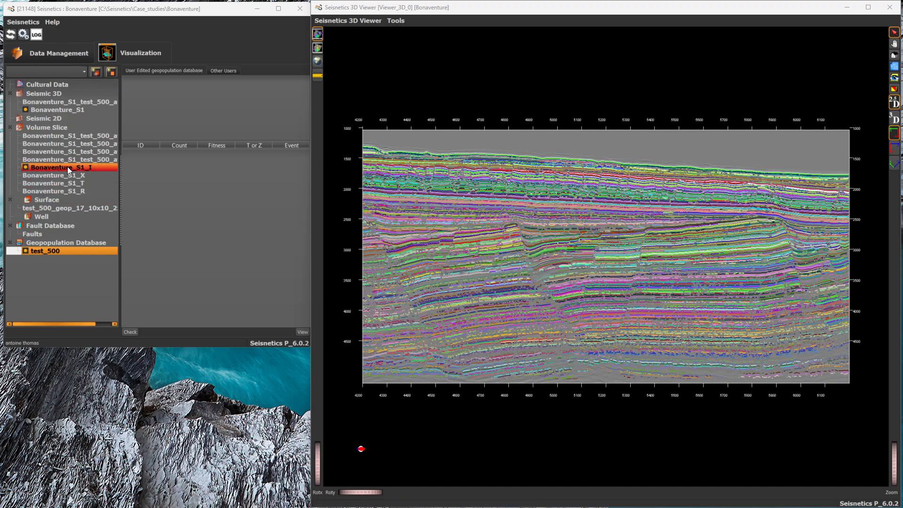
# Step: Move the Bonaventure_S1_I slice to inline 4840 and show the geop_103 horizon picked on the section in full 3D
pyautogui.click(53, 167)
pyautogui.moveTo(222, 139); pyautogui.dragTo(244, 142)
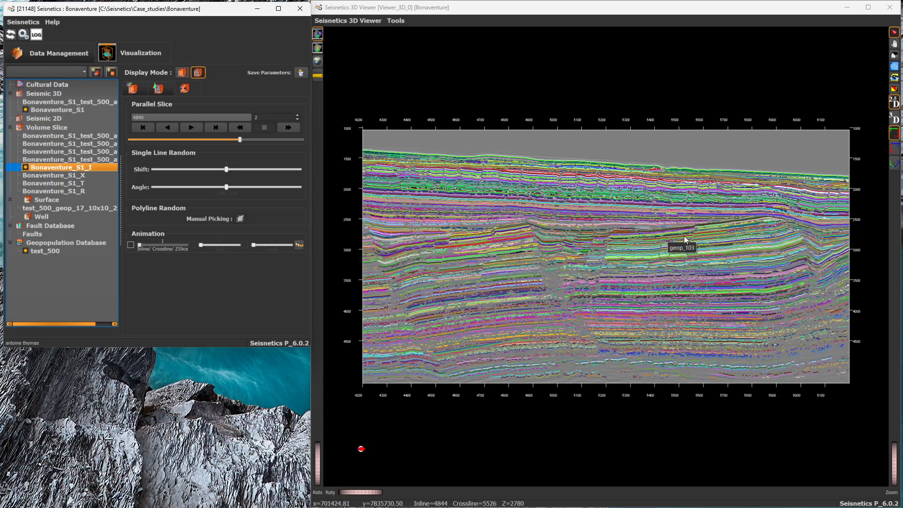
pyautogui.click(672, 245)
pyautogui.click(894, 118)
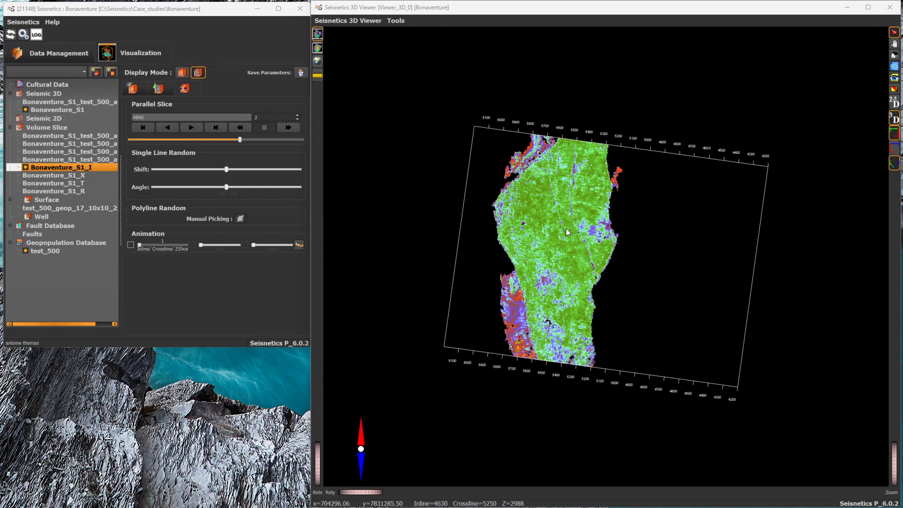
# Step: Limit the horizon to its intersection with the slice in 2.5D and view the inline section face-on
pyautogui.click(894, 103)
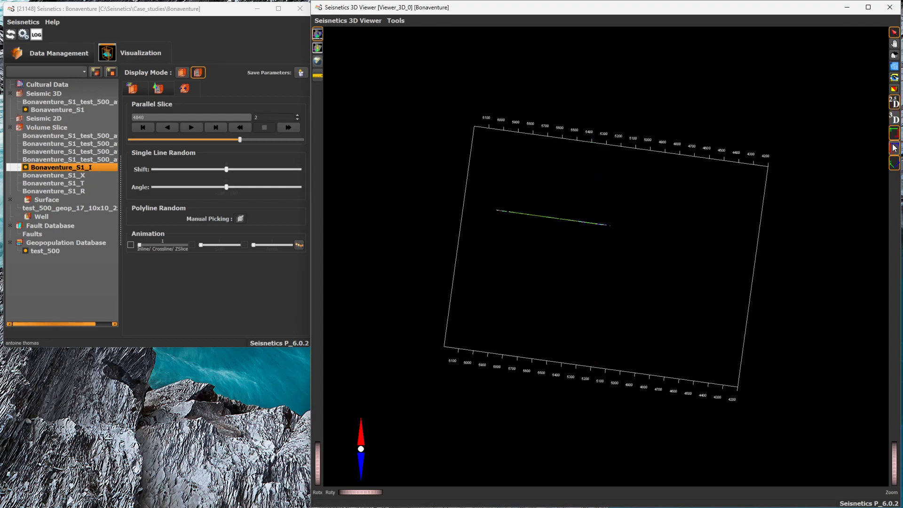
pyautogui.click(895, 137)
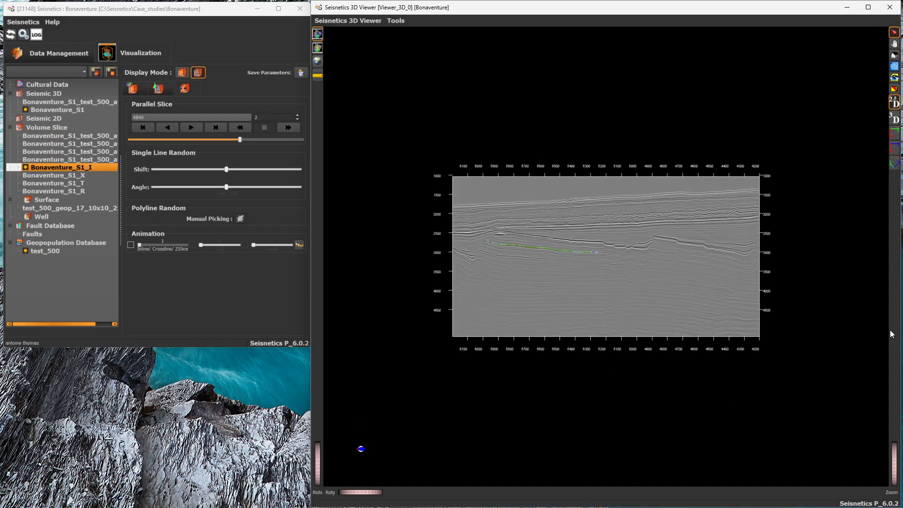
pyautogui.moveTo(894, 465); pyautogui.dragTo(896, 471)
# Step: Open the Faults database and display the fault lines of all listed geopopulations
pyautogui.click(38, 234)
pyautogui.moveTo(191, 116); pyautogui.dragTo(178, 33)
pyautogui.click(144, 55)
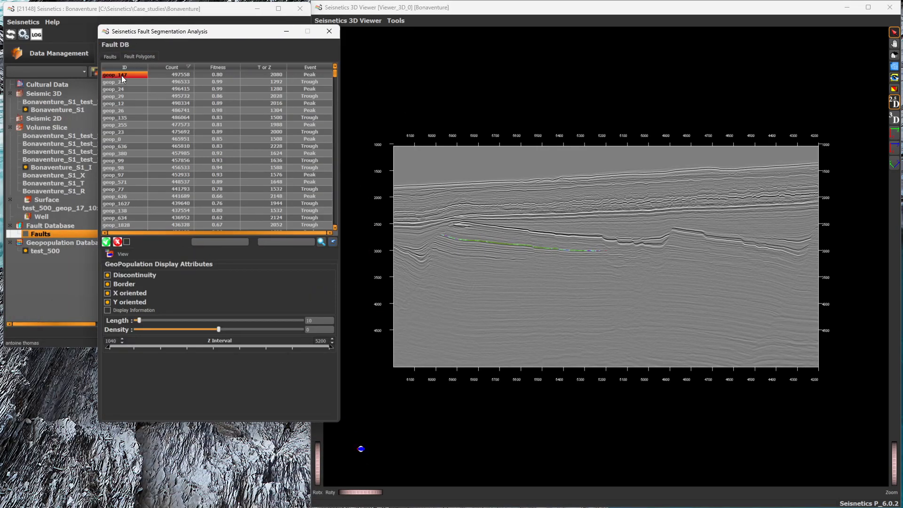
pyautogui.click(106, 242)
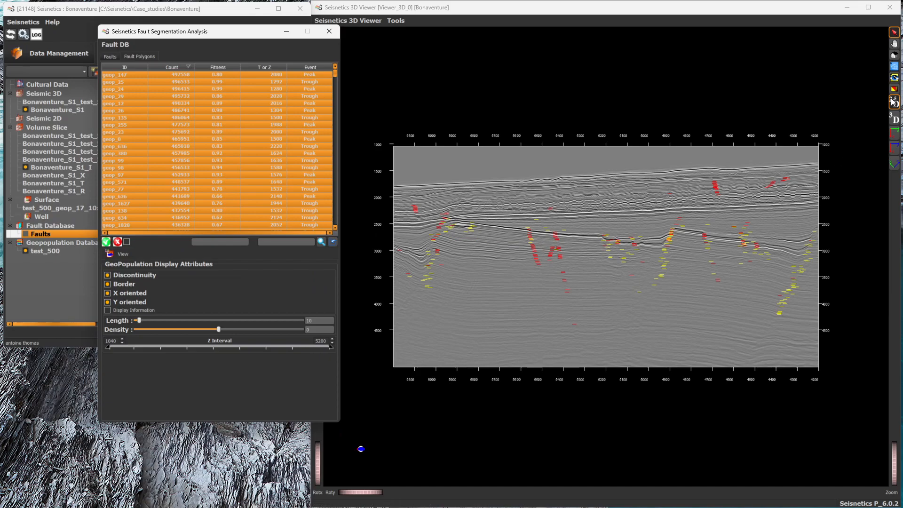
# Step: Examine all the fault lines in 3D around the seismic section from several angles
pyautogui.click(894, 117)
pyautogui.click(894, 44)
pyautogui.moveTo(713, 90); pyautogui.dragTo(657, 247)
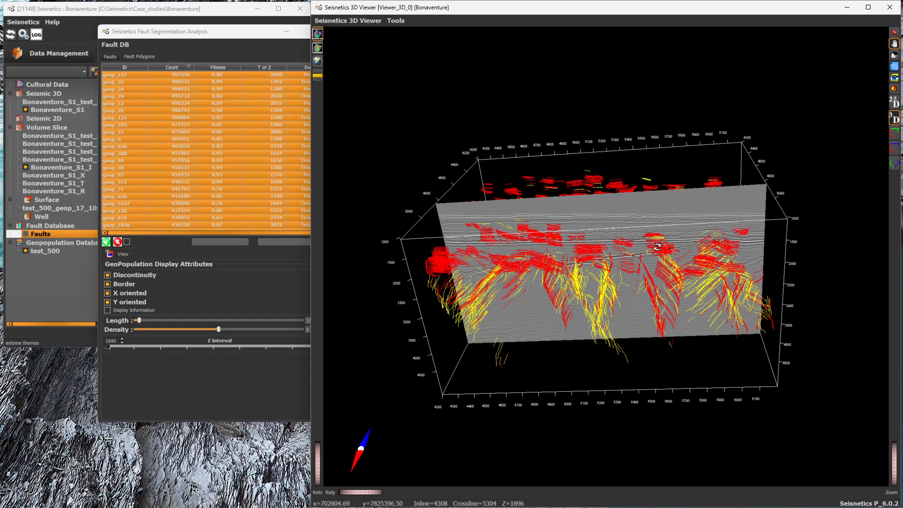
pyautogui.moveTo(598, 245); pyautogui.dragTo(591, 174)
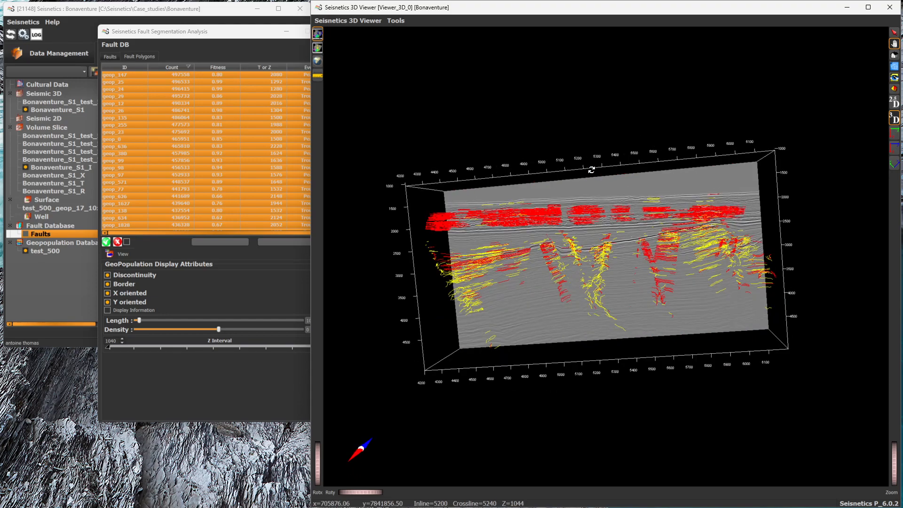
pyautogui.moveTo(604, 243)
pyautogui.mouseDown()
pyautogui.moveTo(612, 261)
pyautogui.moveTo(612, 232)
pyautogui.moveTo(614, 268)
pyautogui.moveTo(607, 255)
pyautogui.mouseUp()
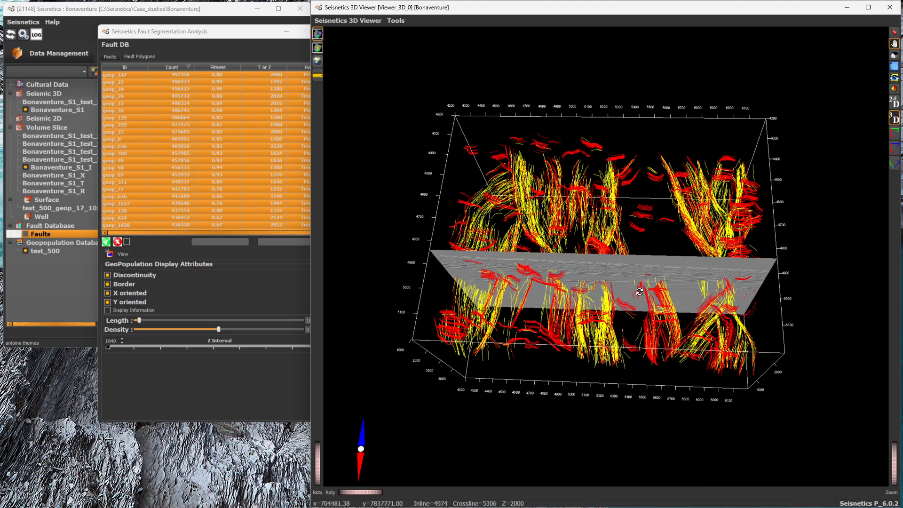
pyautogui.moveTo(631, 262); pyautogui.dragTo(645, 187)
# Step: Show only the fault lines on the current slice in 2.5D and view the inline section face-on at a larger scale
pyautogui.click(894, 102)
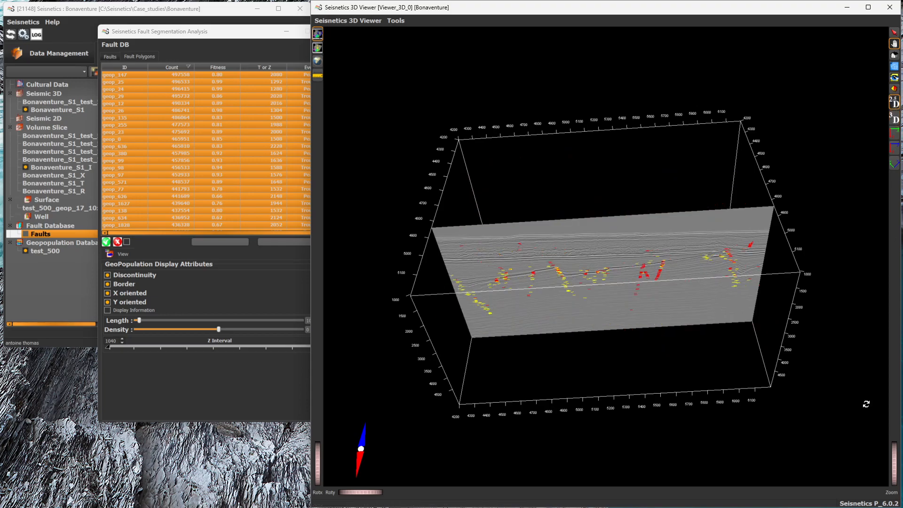
pyautogui.click(894, 133)
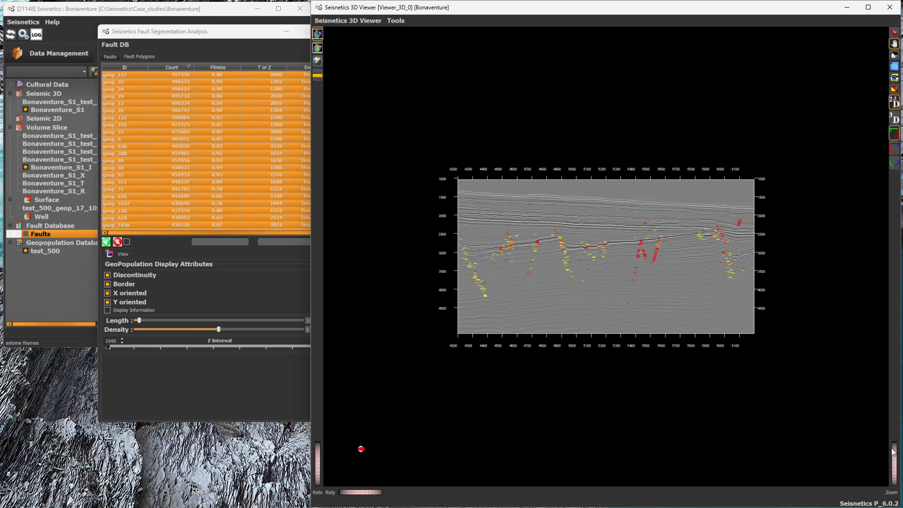
pyautogui.moveTo(898, 461); pyautogui.dragTo(898, 475)
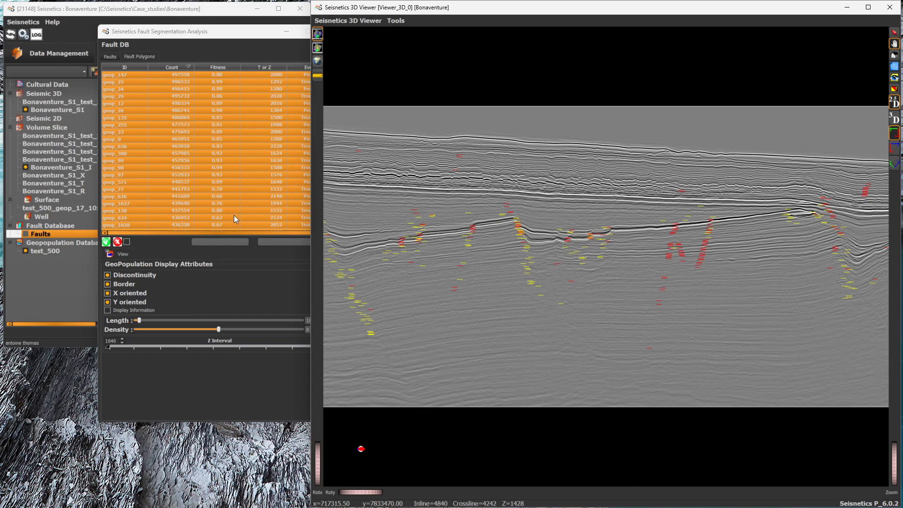
# Step: Move the Bonaventure_S1_I slice to inline 4734 and on to inline 4504 to compare the faults along the volume
pyautogui.click(76, 168)
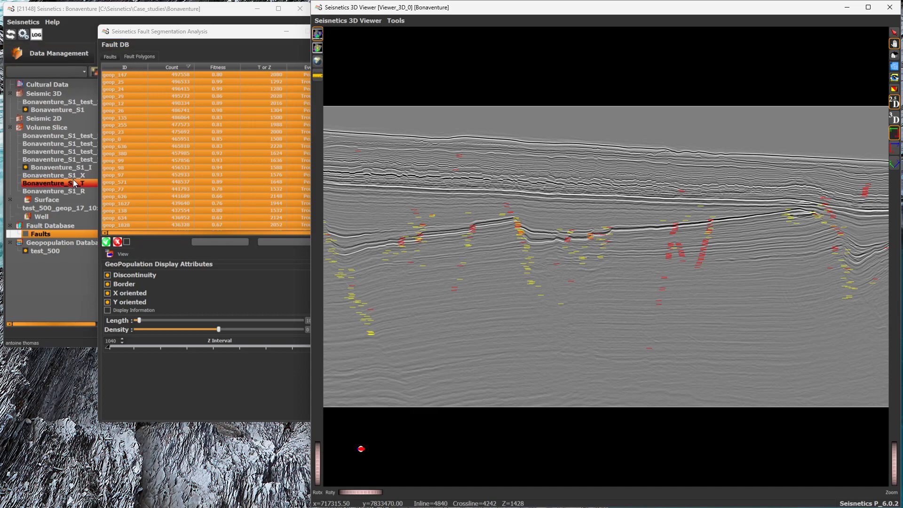
pyautogui.click(75, 168)
pyautogui.moveTo(239, 139); pyautogui.dragTo(221, 143)
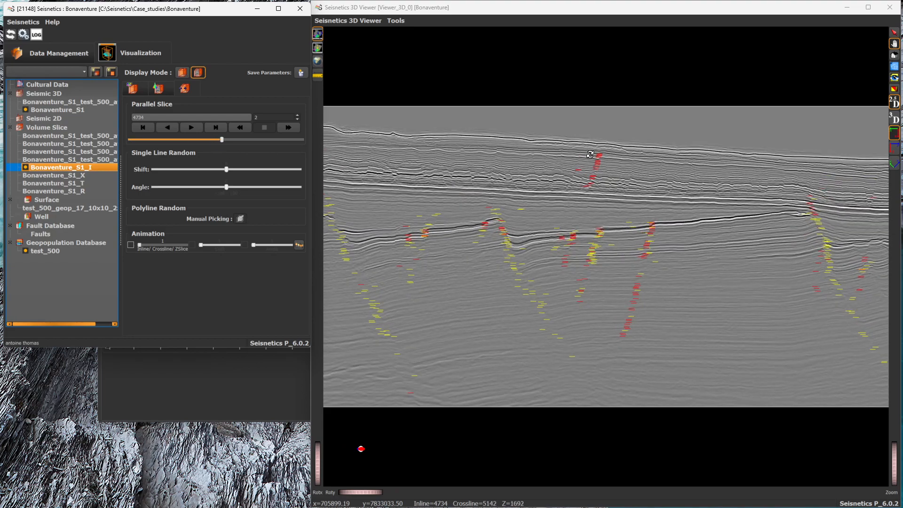
pyautogui.moveTo(221, 140); pyautogui.dragTo(183, 139)
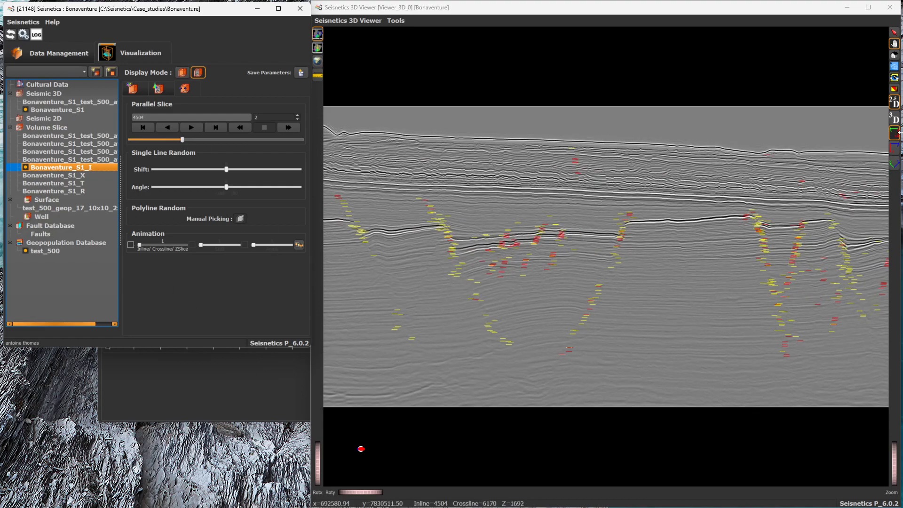
# Step: Return to the full 3D display and open the editing tools for fault polygons
pyautogui.click(894, 118)
pyautogui.click(236, 397)
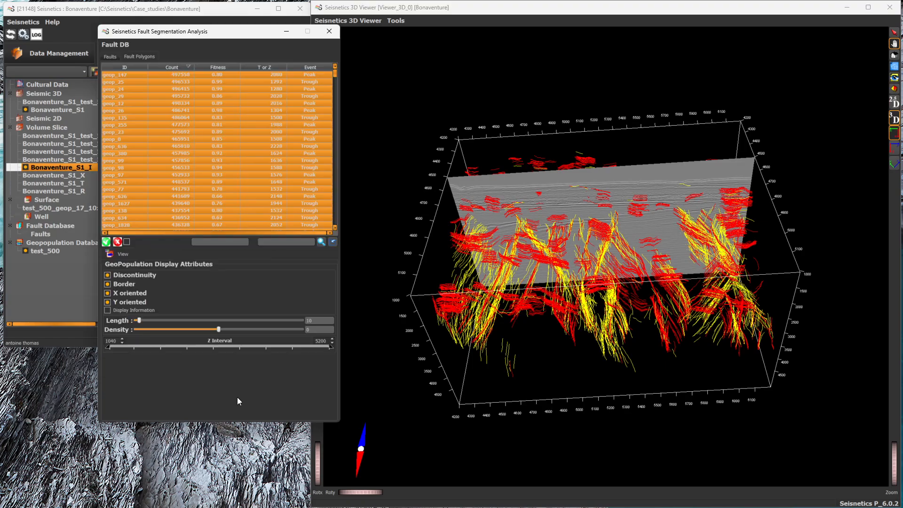
pyautogui.click(139, 56)
pyautogui.click(182, 232)
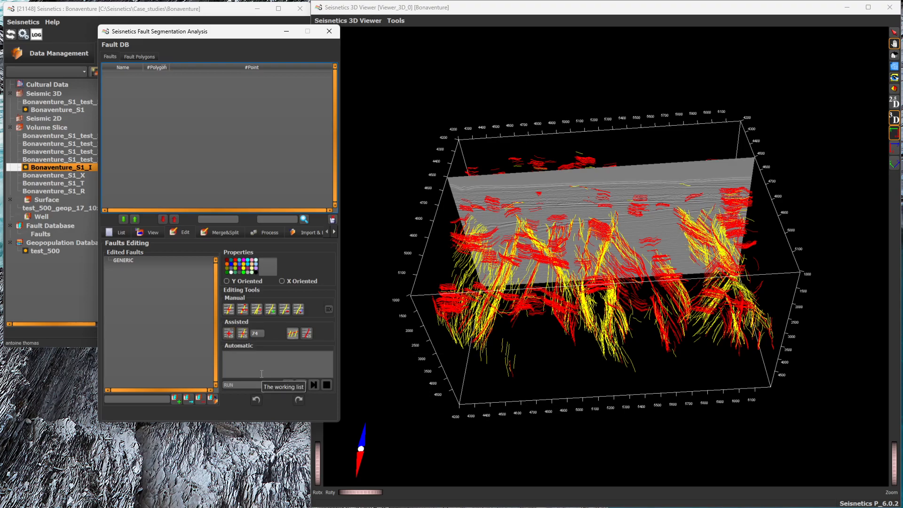
# Step: Create a new fault, use assisted picking on the red fault-line cluster near the section's centre, and display the fault
pyautogui.moveTo(894, 458); pyautogui.dragTo(894, 469)
pyautogui.moveTo(510, 332); pyautogui.dragTo(536, 287)
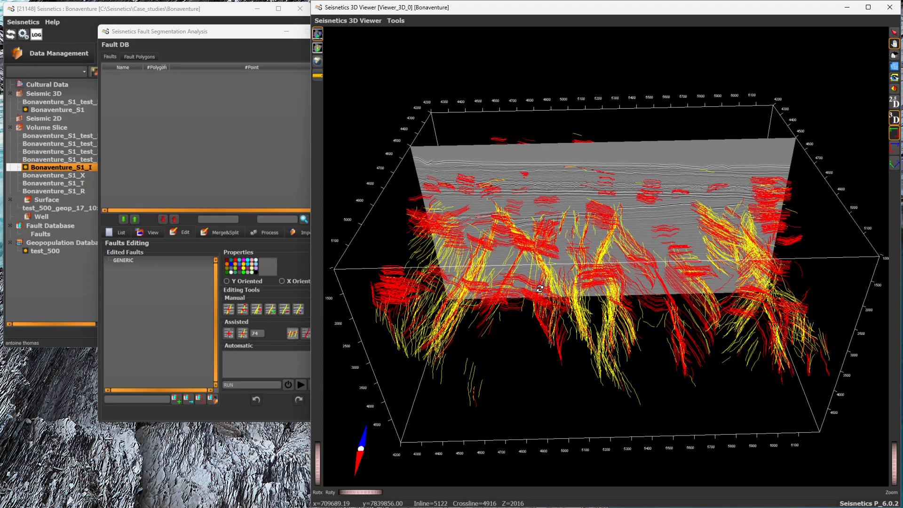
pyautogui.moveTo(896, 458); pyautogui.dragTo(897, 463)
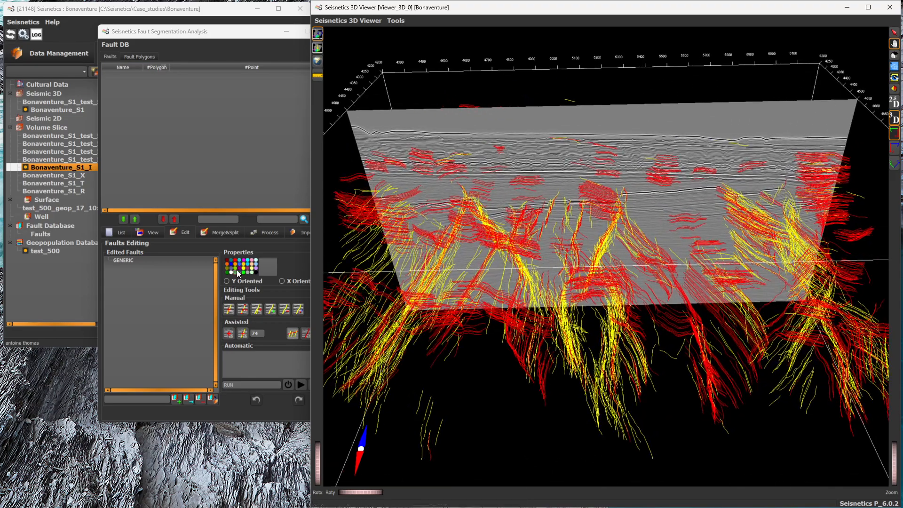
pyautogui.click(181, 399)
pyautogui.click(229, 333)
pyautogui.click(598, 189)
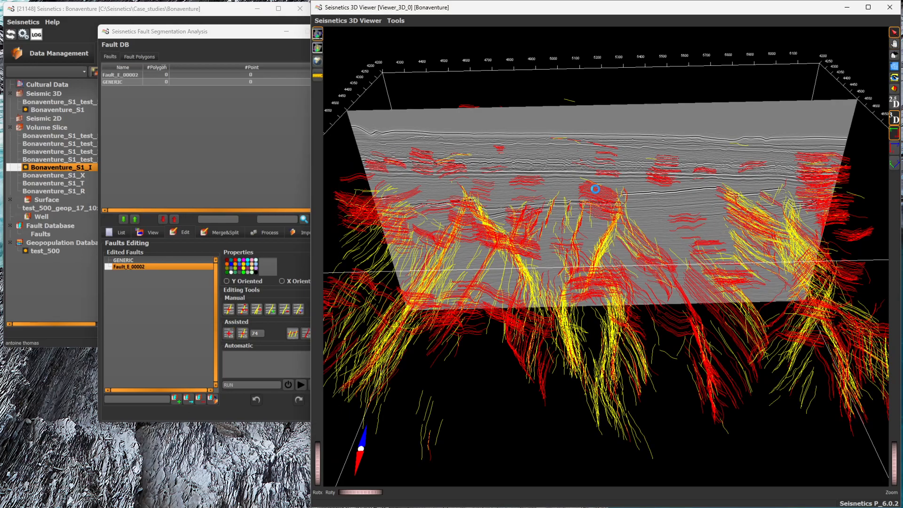
pyautogui.moveTo(586, 221); pyautogui.dragTo(579, 238)
pyautogui.click(131, 76)
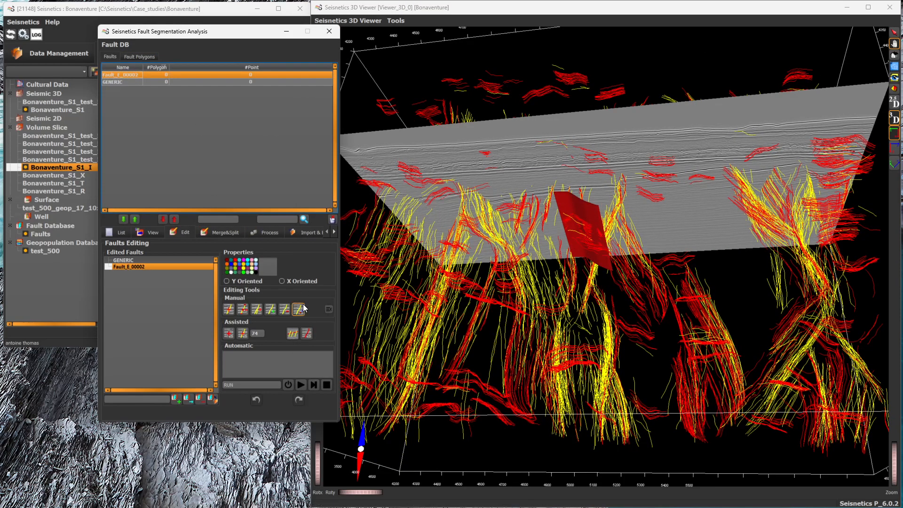
# Step: Compute the new fault's plane with an interpolation grid of 75 in Z and 25 in X or Y and extrapolation extents of 10
pyautogui.click(270, 233)
pyautogui.click(289, 366)
pyautogui.moveTo(607, 251); pyautogui.dragTo(605, 187)
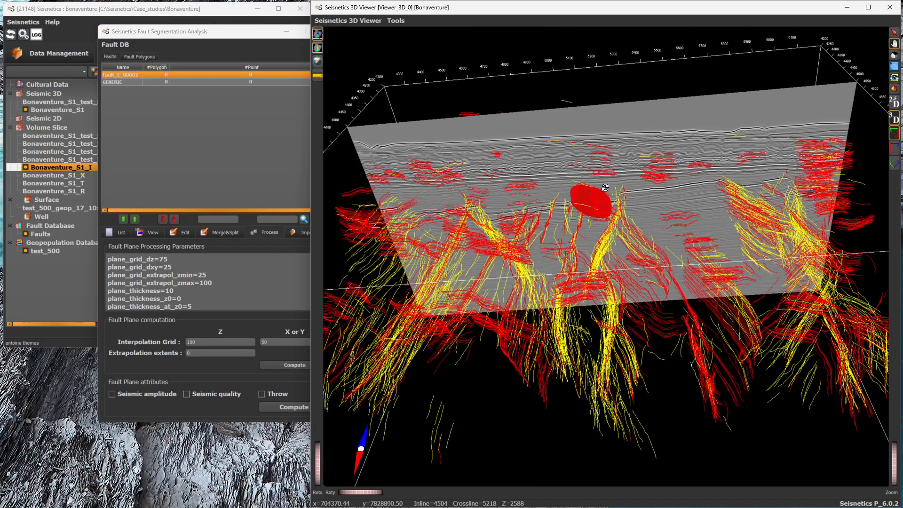
pyautogui.click(190, 340)
pyautogui.write('10')
pyautogui.doubleClick(194, 342)
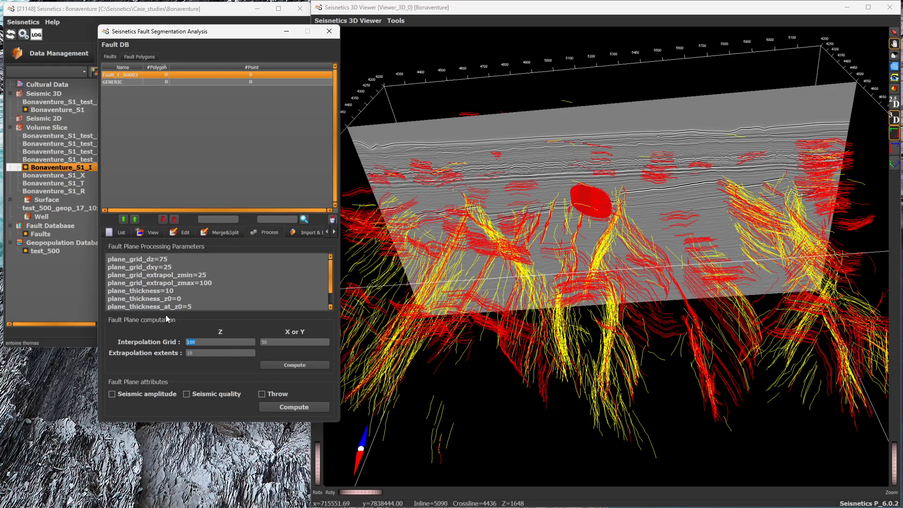
pyautogui.write('75')
pyautogui.click(294, 365)
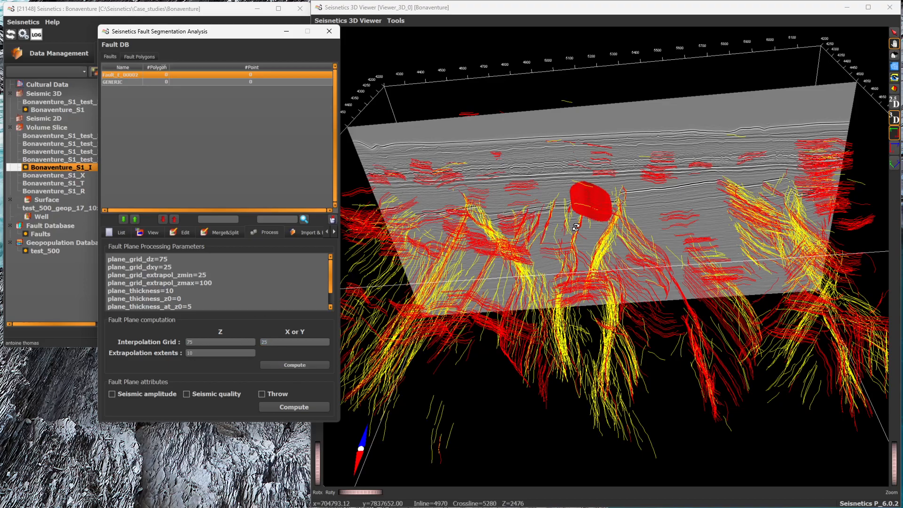
# Step: Hide the fault lines of all geopopulations so that only the computed fault plane stays on the section
pyautogui.moveTo(601, 193); pyautogui.dragTo(595, 230)
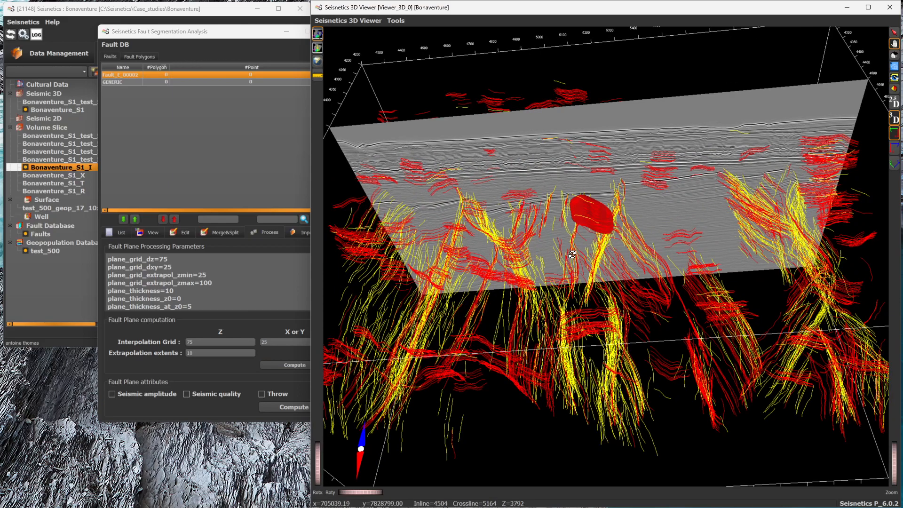
pyautogui.click(146, 58)
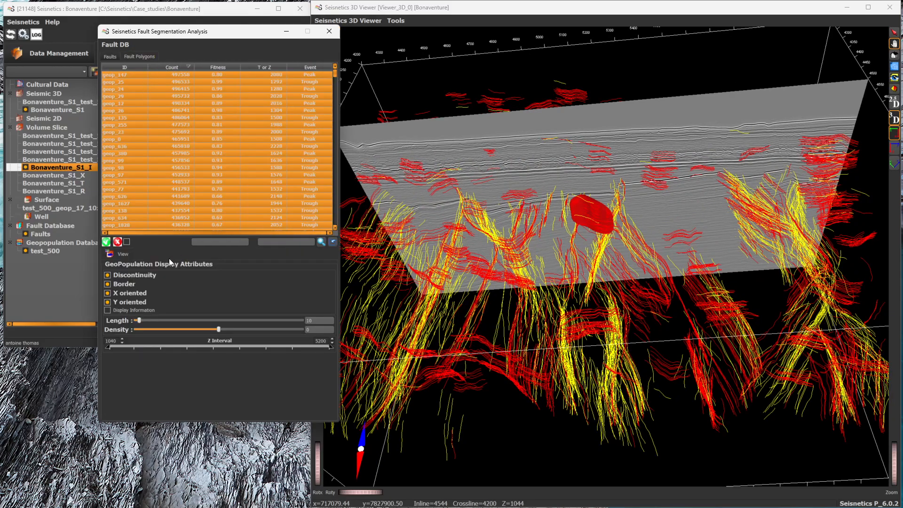
pyautogui.click(118, 242)
pyautogui.scroll(5, 594, 273)
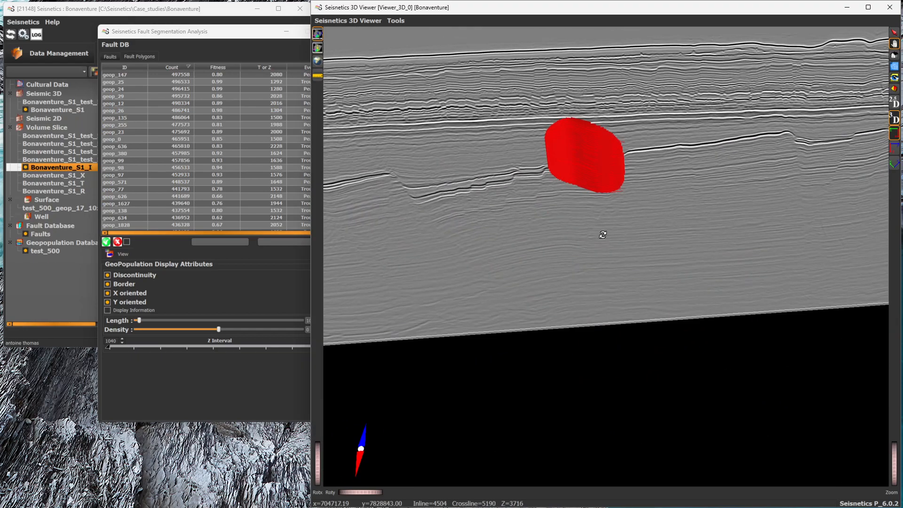
# Step: Display the new fault's plane and lines in polychrome by fault line density and inspect it against the section
pyautogui.click(128, 75)
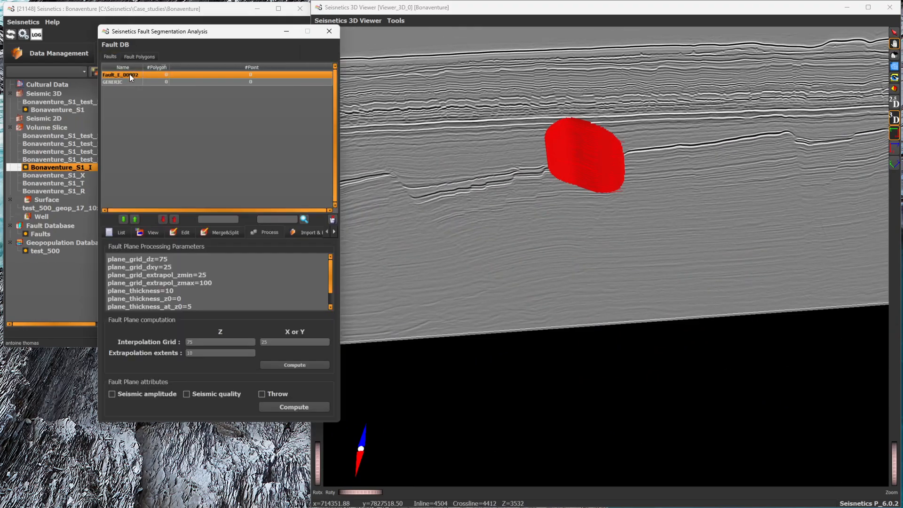
pyautogui.click(185, 232)
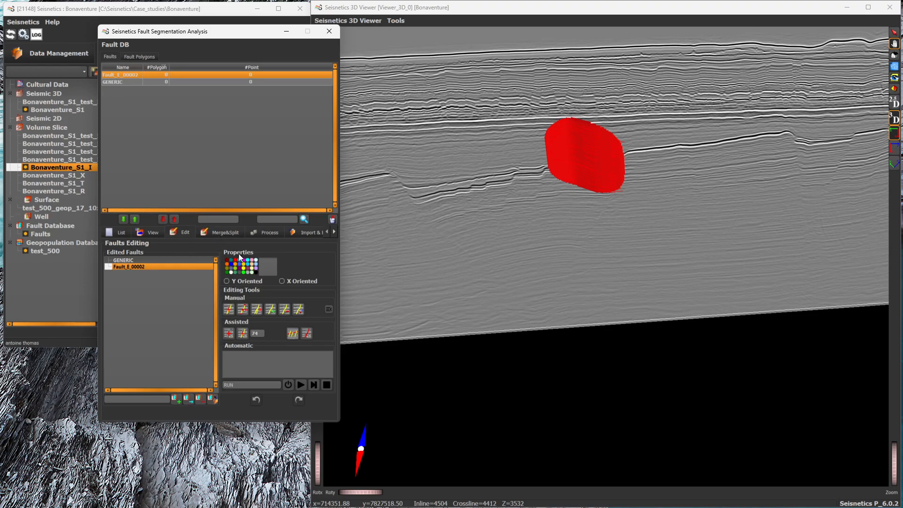
pyautogui.click(155, 231)
pyautogui.click(224, 252)
pyautogui.moveTo(596, 219); pyautogui.dragTo(656, 180)
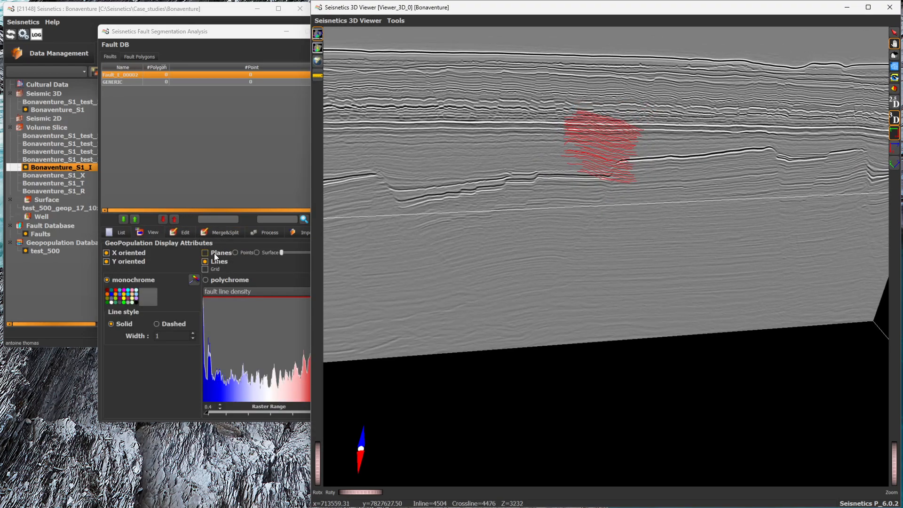
pyautogui.click(213, 253)
pyautogui.click(206, 280)
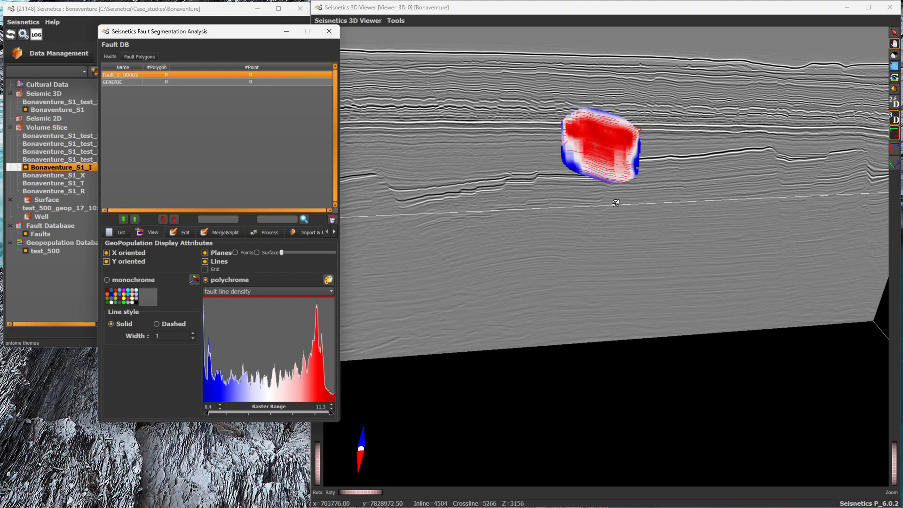
pyautogui.click(593, 155)
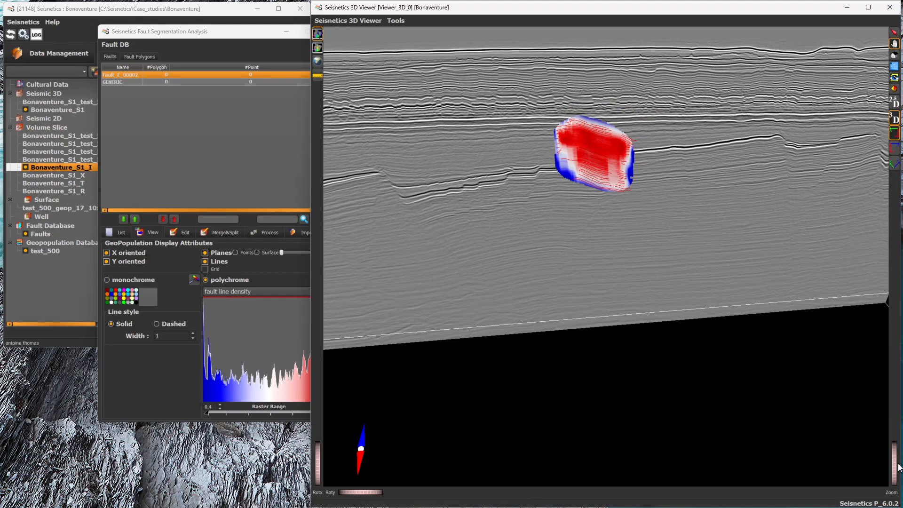
pyautogui.moveTo(896, 462); pyautogui.dragTo(896, 465)
pyautogui.moveTo(647, 250); pyautogui.dragTo(638, 317)
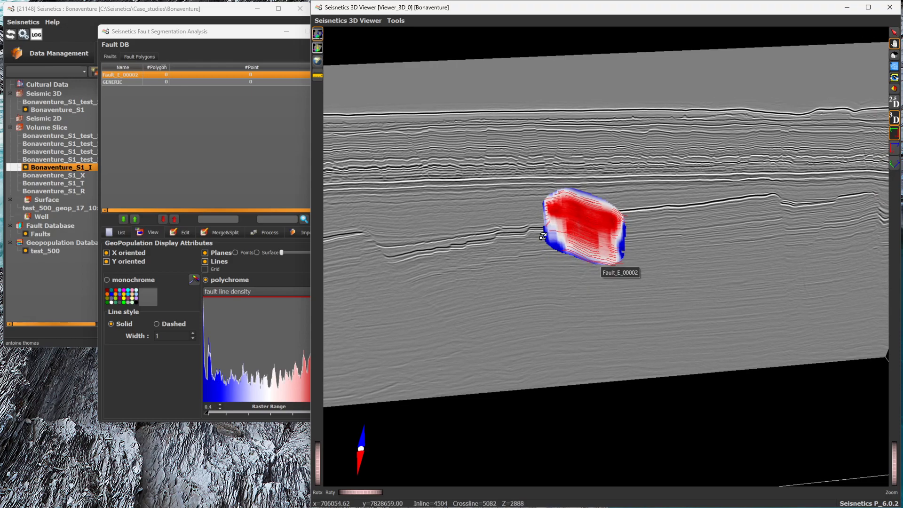
# Step: Display the fault lines of all geopopulations again around the inline section and the computed fault plane
pyautogui.moveTo(895, 474); pyautogui.dragTo(895, 444)
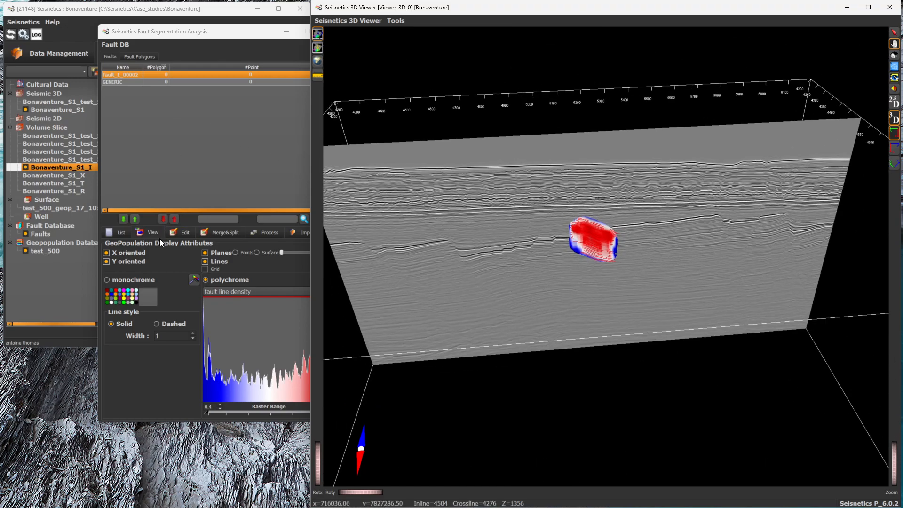
pyautogui.click(131, 54)
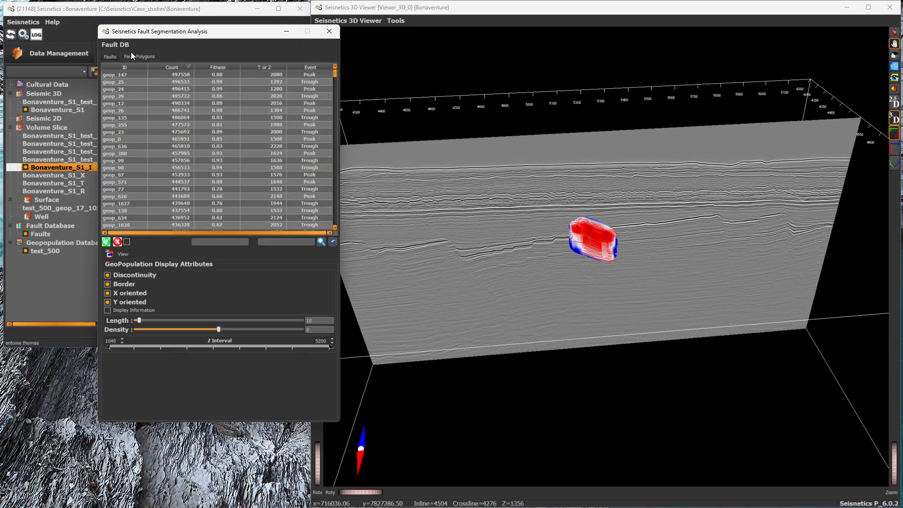
pyautogui.click(106, 242)
pyautogui.moveTo(892, 470); pyautogui.dragTo(894, 455)
pyautogui.moveTo(661, 385); pyautogui.dragTo(671, 388)
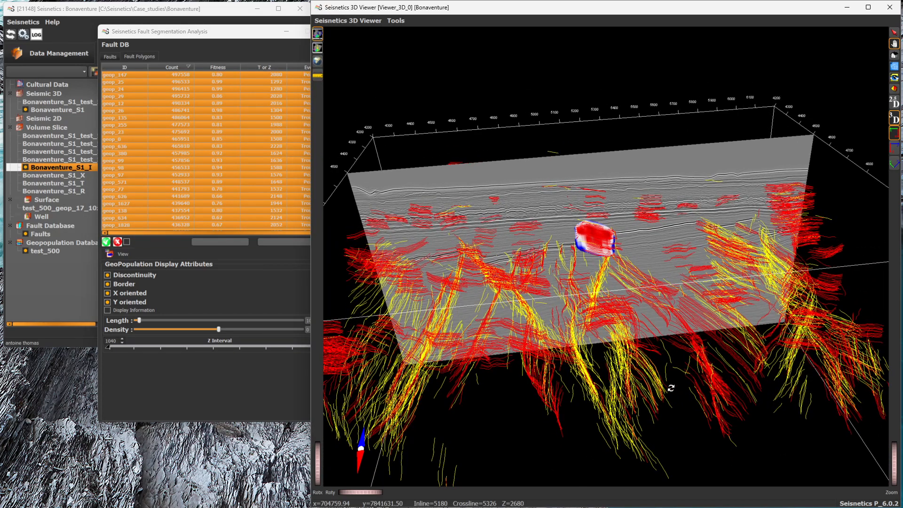
# Step: Create another new fault and pick it with the assisted tool on the yellow fault-line cluster below the section's centre
pyautogui.click(138, 57)
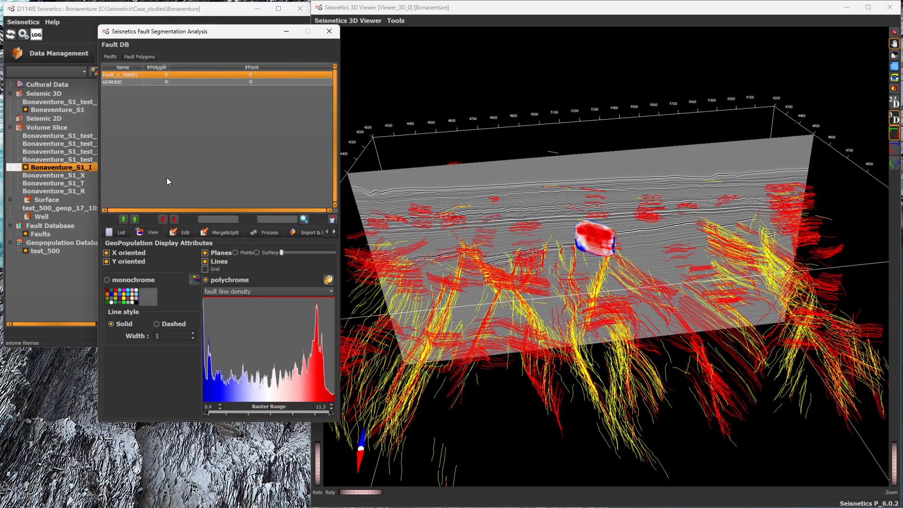
pyautogui.click(179, 231)
pyautogui.click(187, 399)
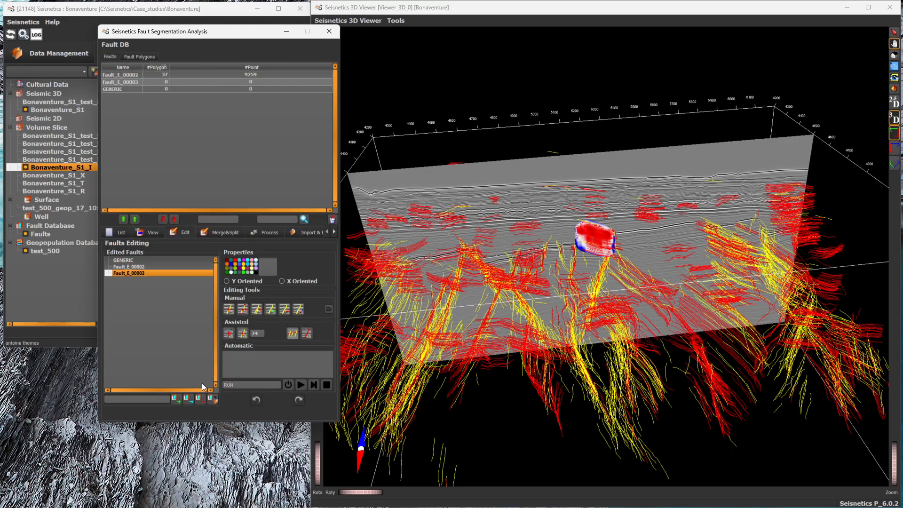
pyautogui.click(228, 333)
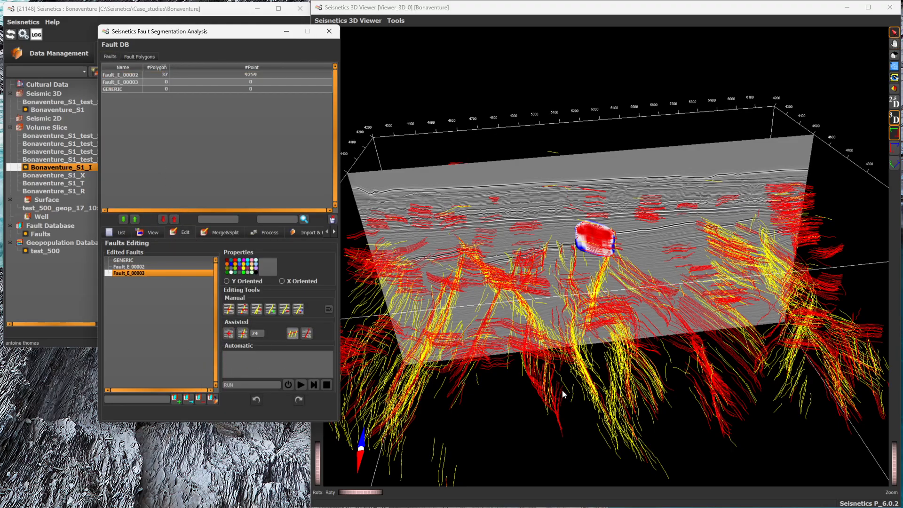
pyautogui.click(587, 376)
pyautogui.moveTo(587, 379); pyautogui.dragTo(571, 360)
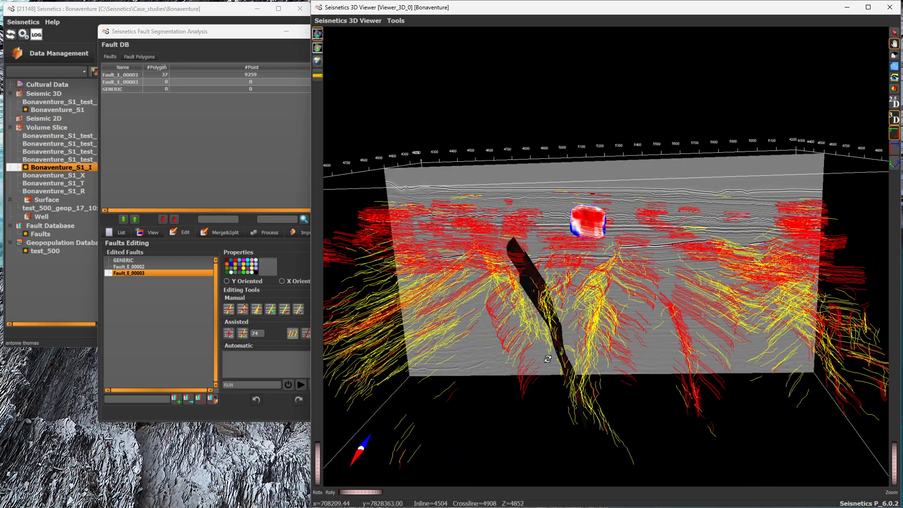
pyautogui.moveTo(896, 476); pyautogui.dragTo(894, 478)
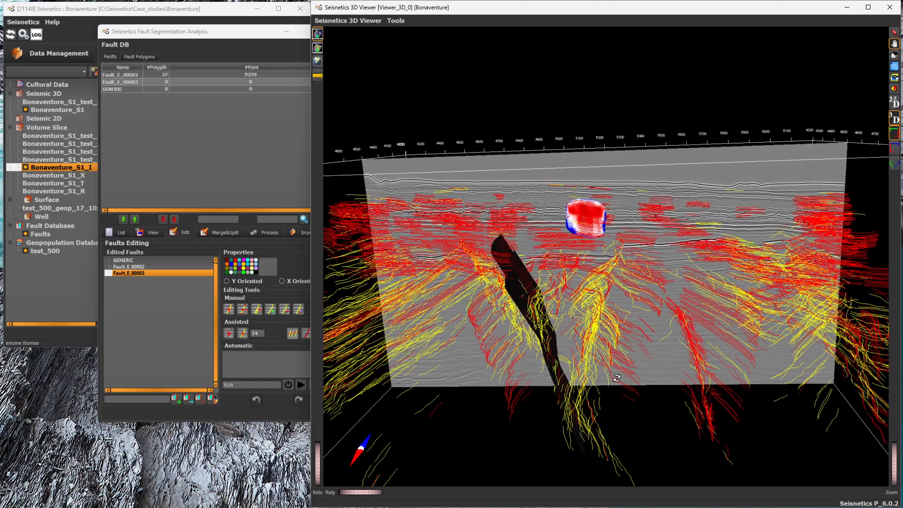
# Step: Restrict the display to the fault-line intersections on the inline section, viewed face-on for picking
pyautogui.click(890, 107)
pyautogui.moveTo(893, 448); pyautogui.dragTo(894, 479)
pyautogui.moveTo(611, 298); pyautogui.dragTo(614, 273)
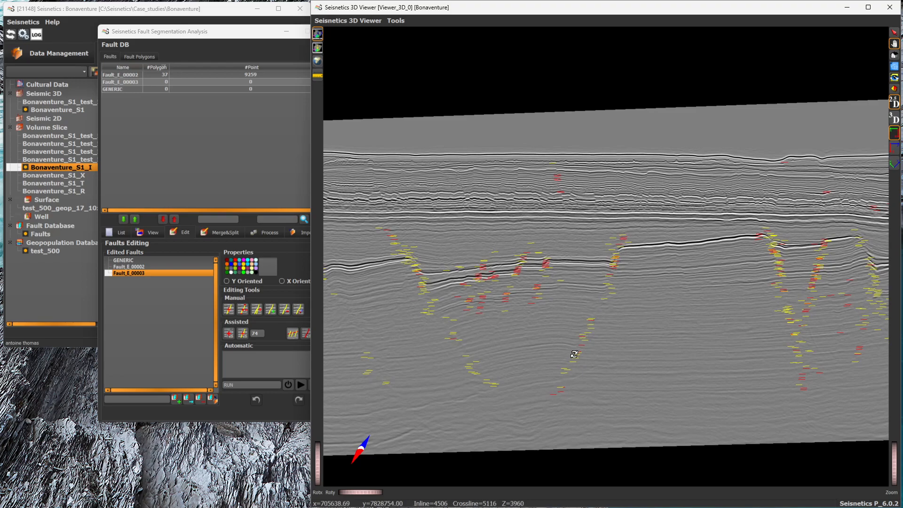
pyautogui.click(895, 133)
pyautogui.moveTo(896, 456); pyautogui.dragTo(895, 475)
# Step: Create a magenta Y-oriented fault, trace the central dipping fault-line trend on the section with assisted picking, and return to the 3D display
pyautogui.click(177, 399)
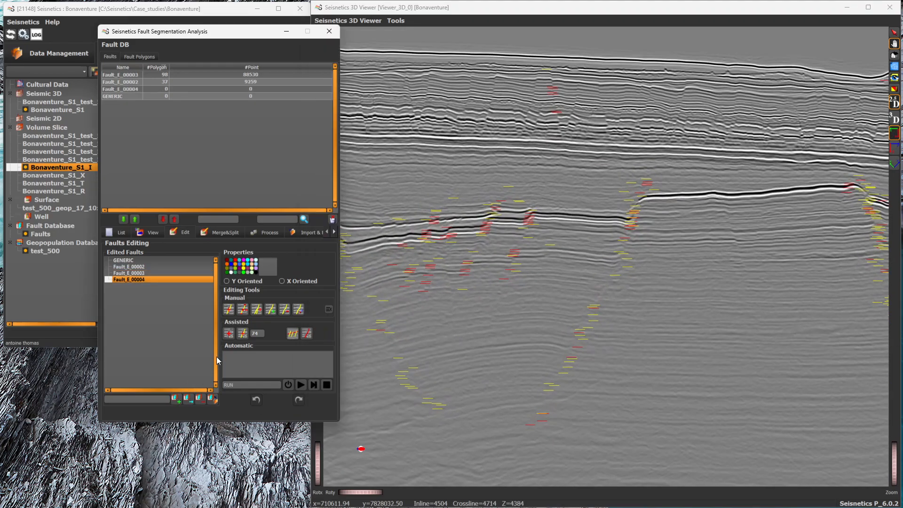
pyautogui.click(618, 226)
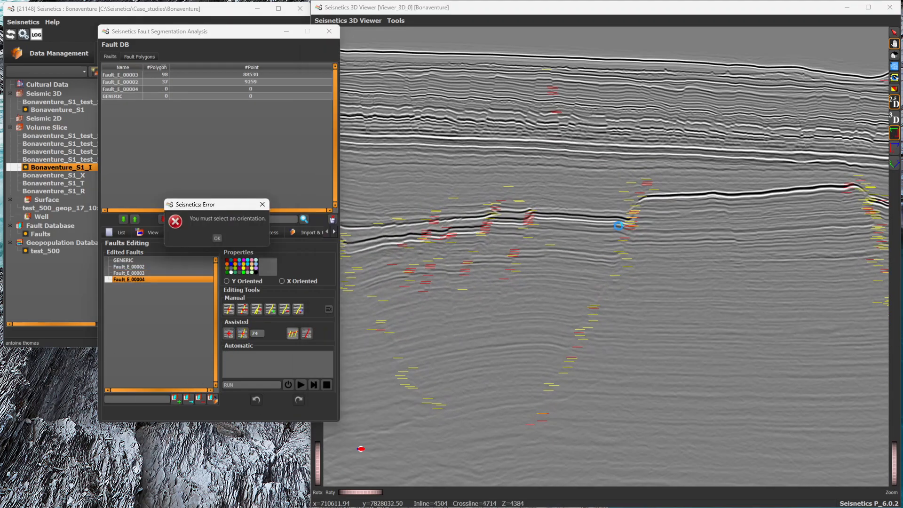
pyautogui.click(217, 238)
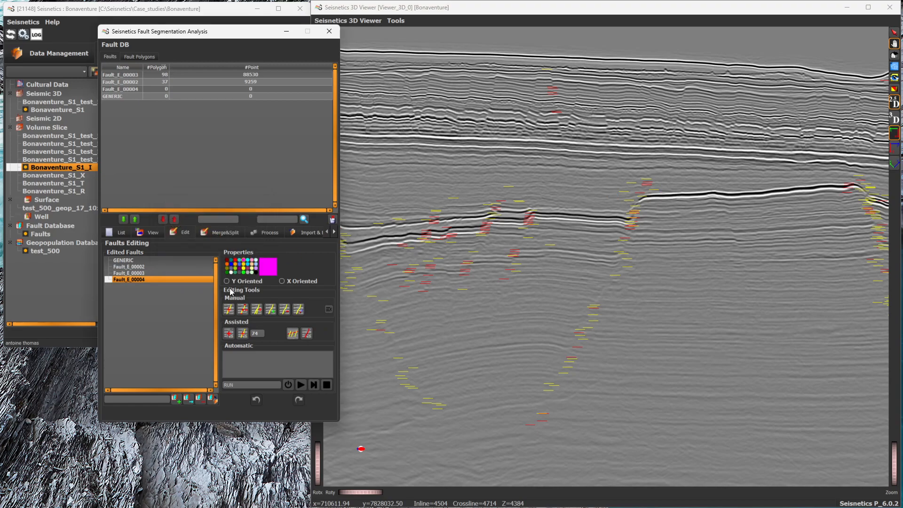
pyautogui.click(243, 333)
pyautogui.moveTo(651, 177)
pyautogui.mouseDown()
pyautogui.moveTo(584, 340)
pyautogui.moveTo(530, 427)
pyautogui.mouseUp()
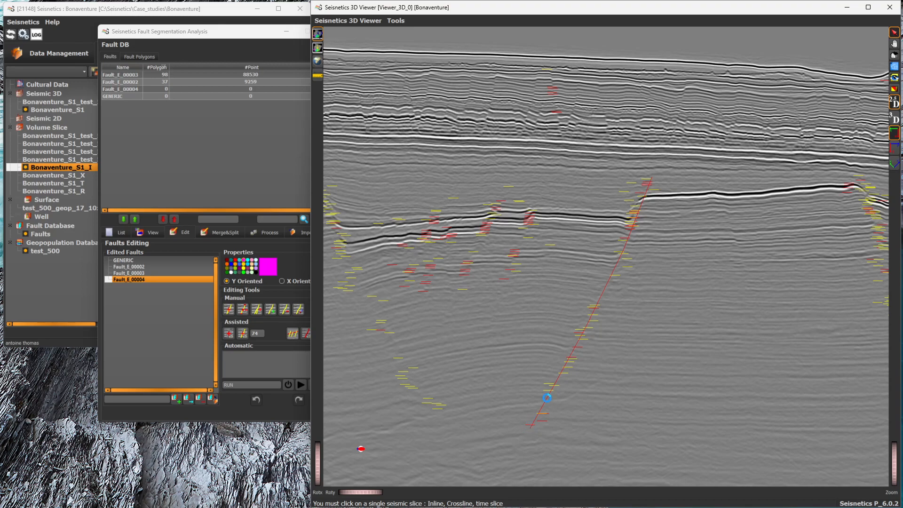
pyautogui.click(894, 120)
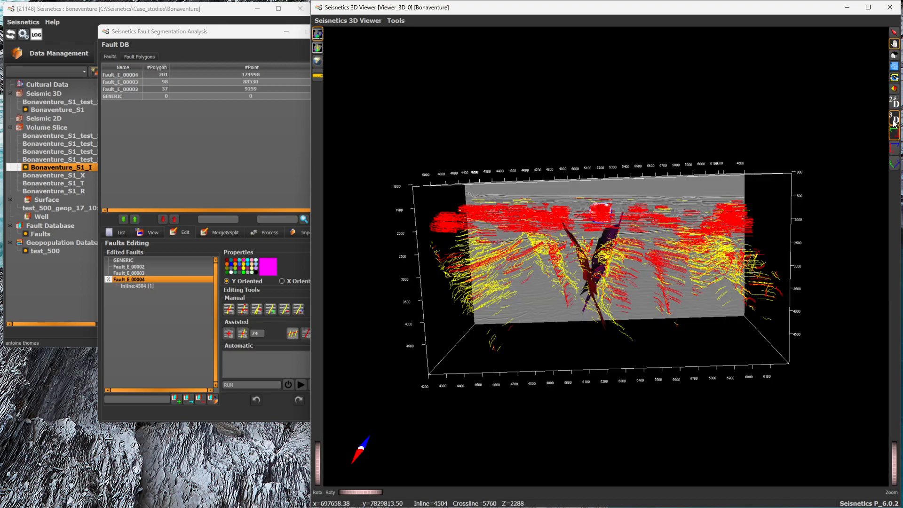
# Step: Hide the fault lines of all geopopulations and inspect the red and magenta fault planes in 3D
pyautogui.click(138, 57)
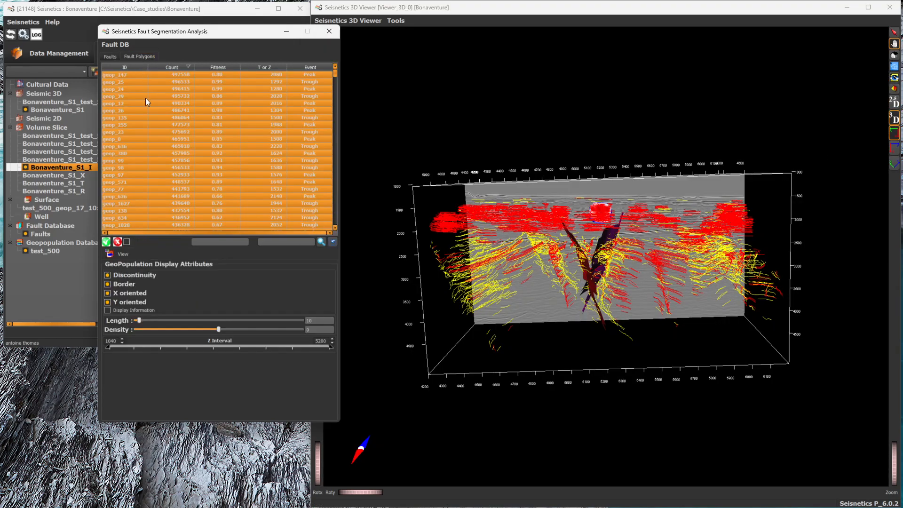
pyautogui.click(118, 244)
pyautogui.moveTo(638, 272); pyautogui.dragTo(562, 301)
pyautogui.scroll(5, 562, 301)
pyautogui.moveTo(715, 367); pyautogui.dragTo(661, 355)
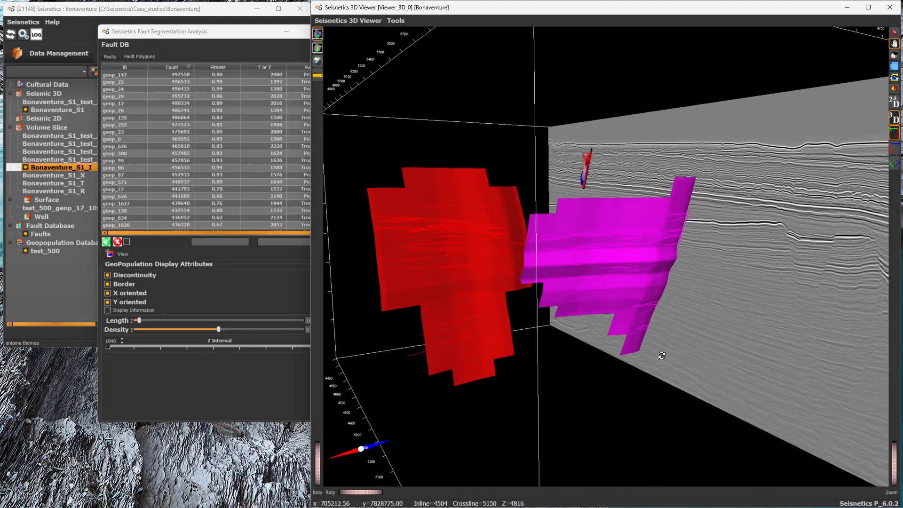
pyautogui.moveTo(721, 335); pyautogui.dragTo(740, 321)
pyautogui.moveTo(641, 309); pyautogui.dragTo(619, 311)
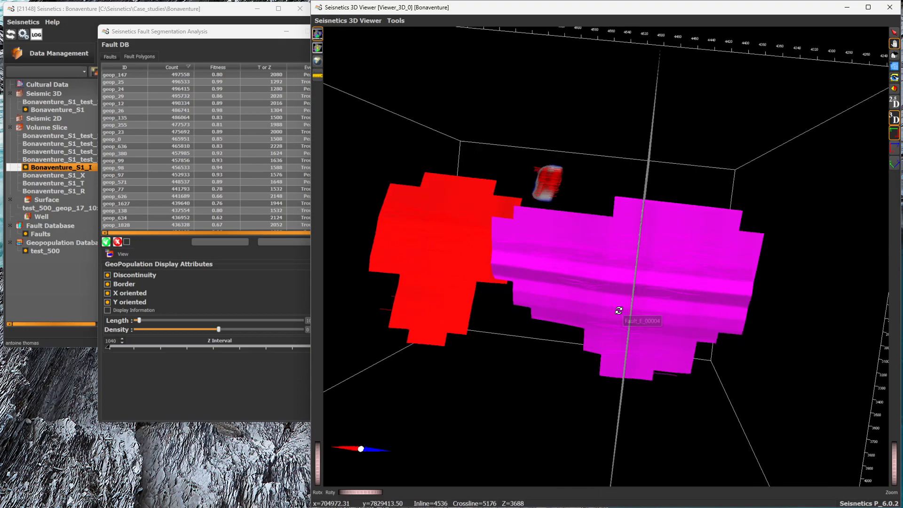
# Step: Display only the magenta fault and switch off its plane so that just its fault lines are drawn
pyautogui.click(109, 57)
pyautogui.click(129, 74)
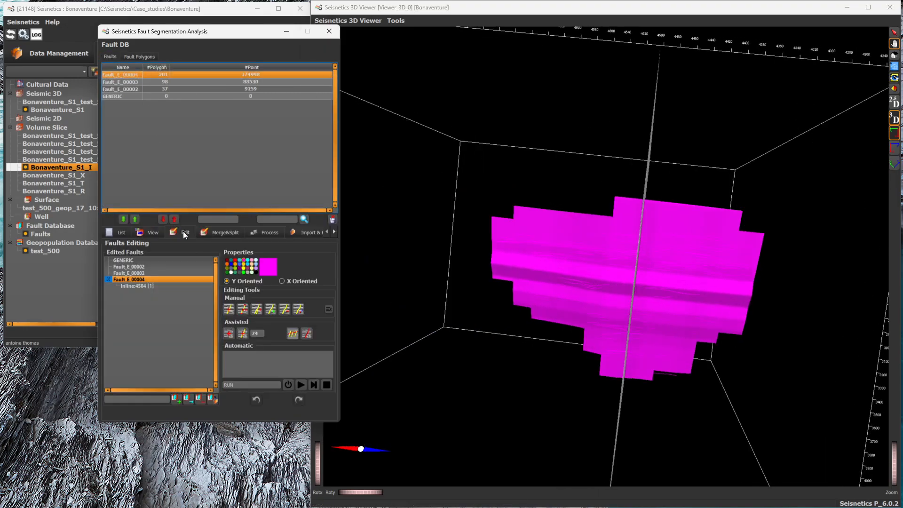
pyautogui.click(154, 233)
pyautogui.click(226, 253)
pyautogui.moveTo(558, 278)
pyautogui.mouseDown()
pyautogui.moveTo(590, 278)
pyautogui.moveTo(564, 278)
pyautogui.moveTo(558, 293)
pyautogui.moveTo(558, 273)
pyautogui.mouseUp()
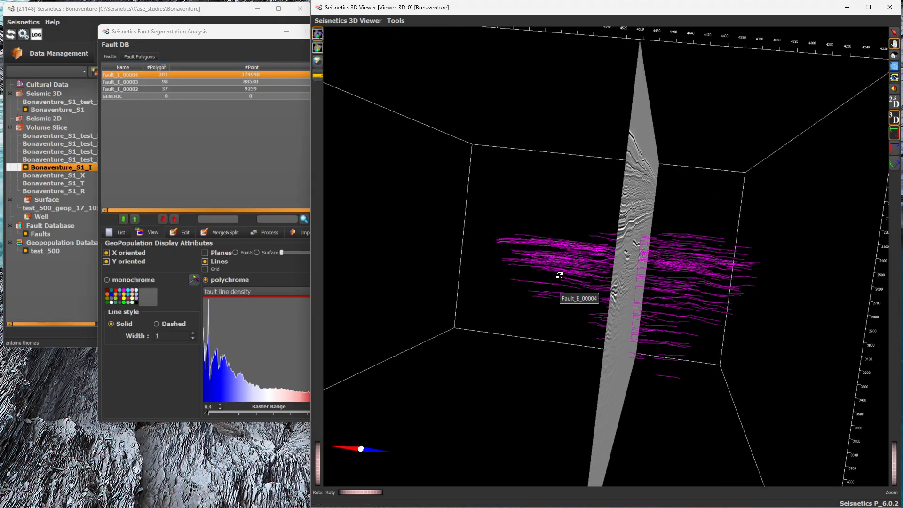
# Step: Switch the magenta fault's plane back on, colour it in polychrome by fault line density, and inspect it against the section
pyautogui.click(221, 253)
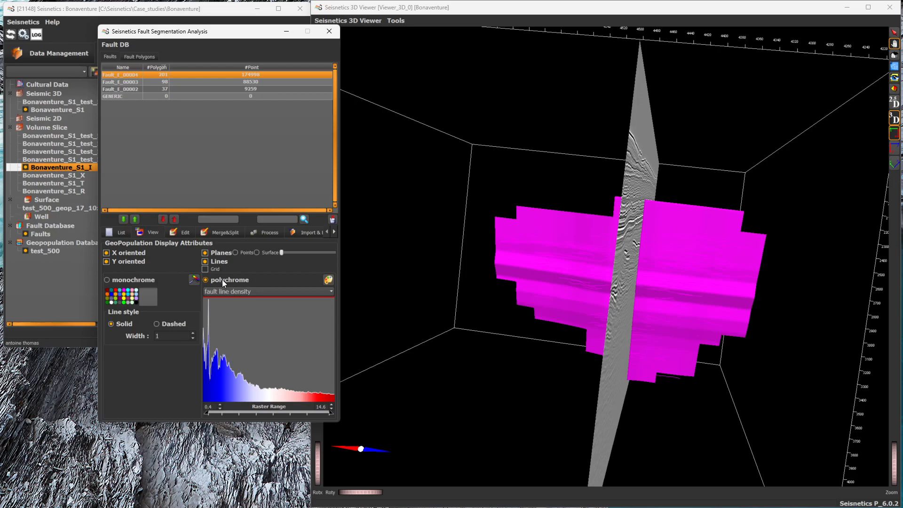
pyautogui.click(222, 279)
pyautogui.moveTo(776, 324); pyautogui.dragTo(786, 313)
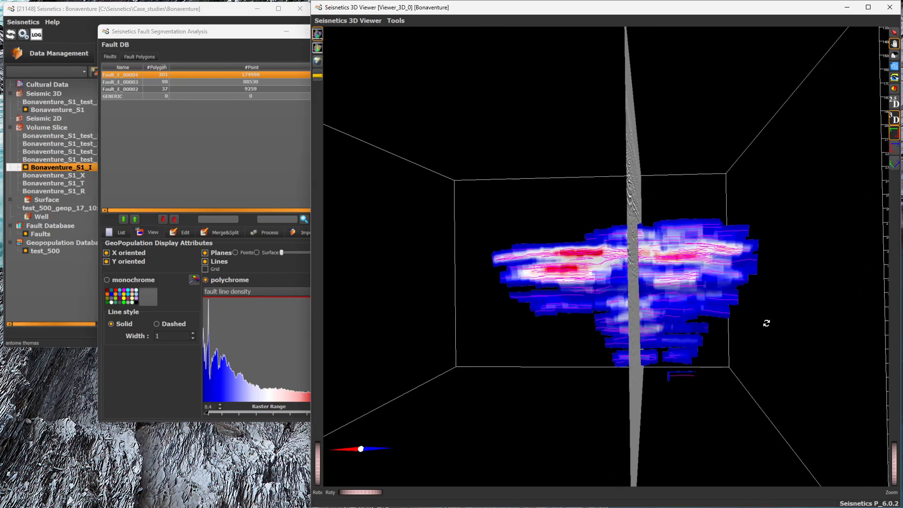
pyautogui.moveTo(696, 341); pyautogui.dragTo(408, 272)
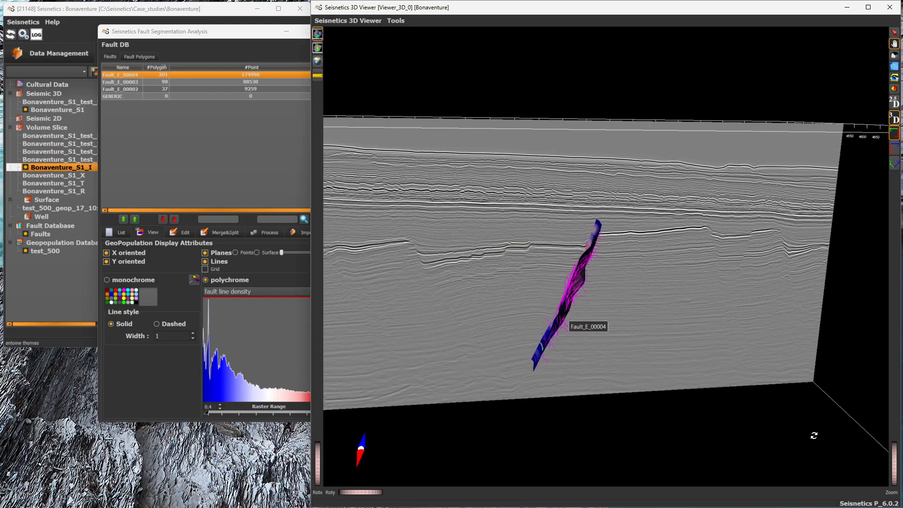
pyautogui.moveTo(893, 473); pyautogui.dragTo(895, 466)
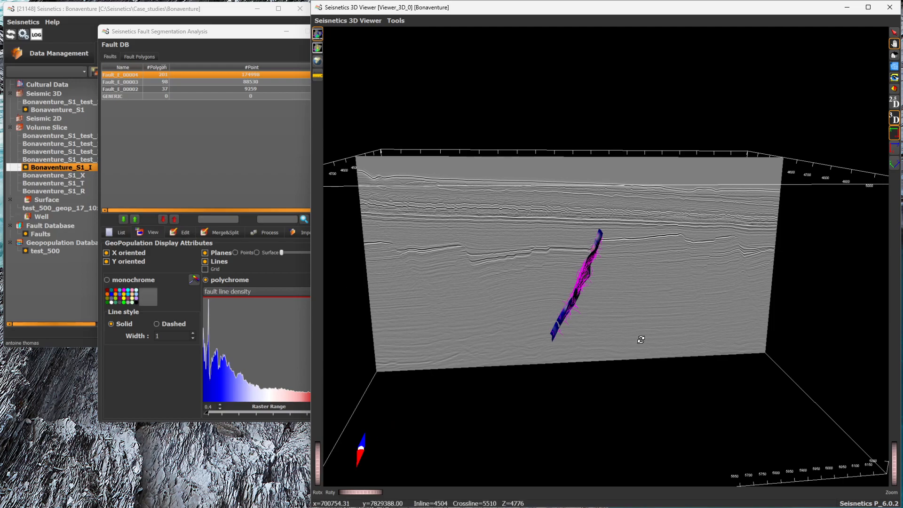
pyautogui.moveTo(893, 471); pyautogui.dragTo(896, 469)
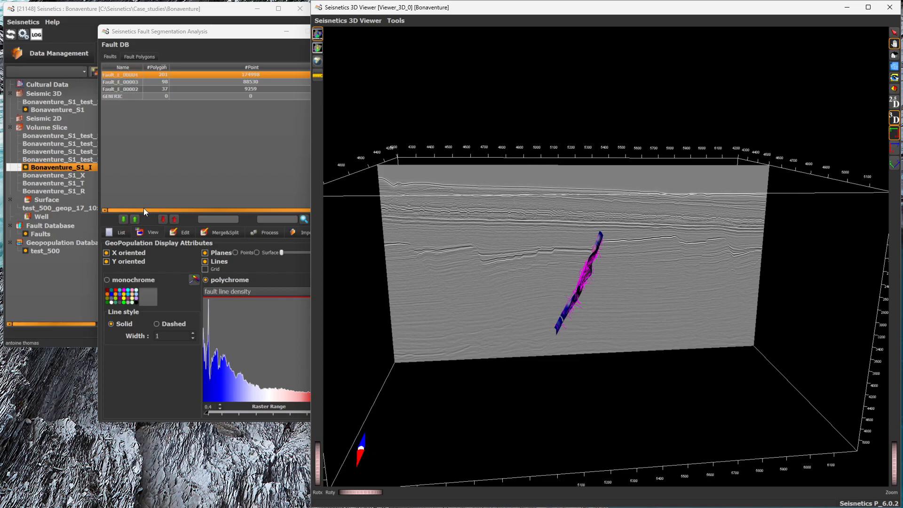
# Step: Pick the strong reflector beside the fault on the section to display its geopopulation horizon, and inspect it with the fault plane
pyautogui.click(175, 232)
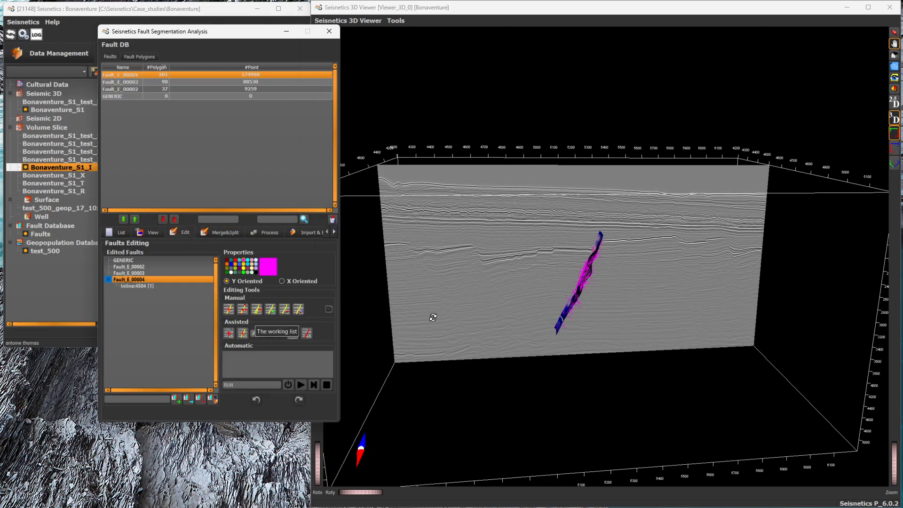
pyautogui.click(894, 32)
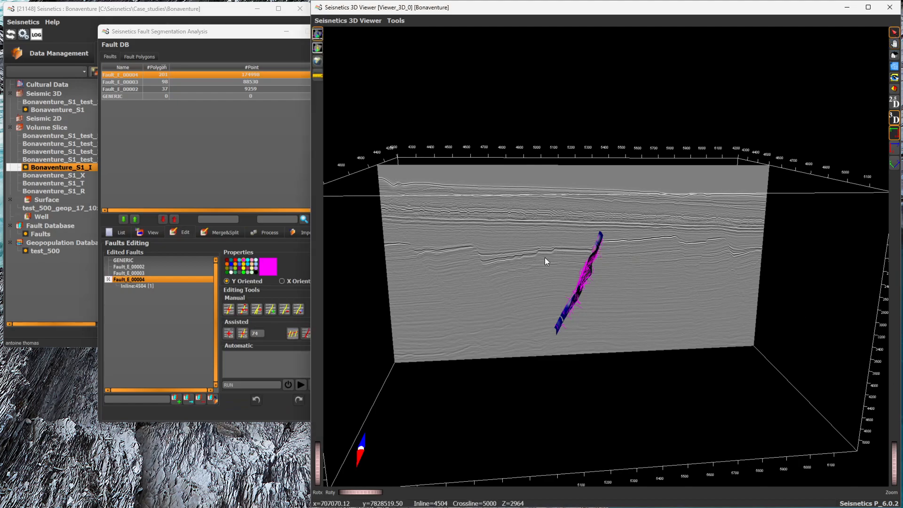
pyautogui.click(527, 258)
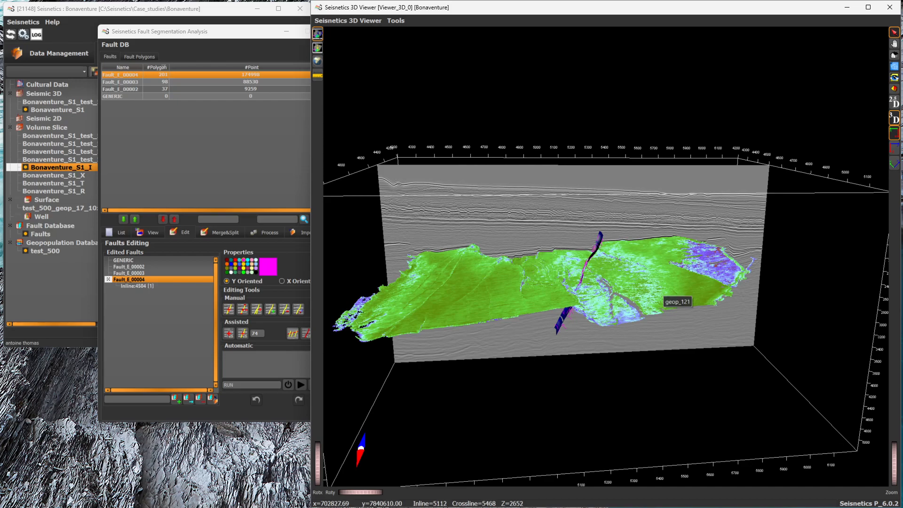
pyautogui.click(894, 44)
pyautogui.moveTo(557, 161); pyautogui.dragTo(585, 324)
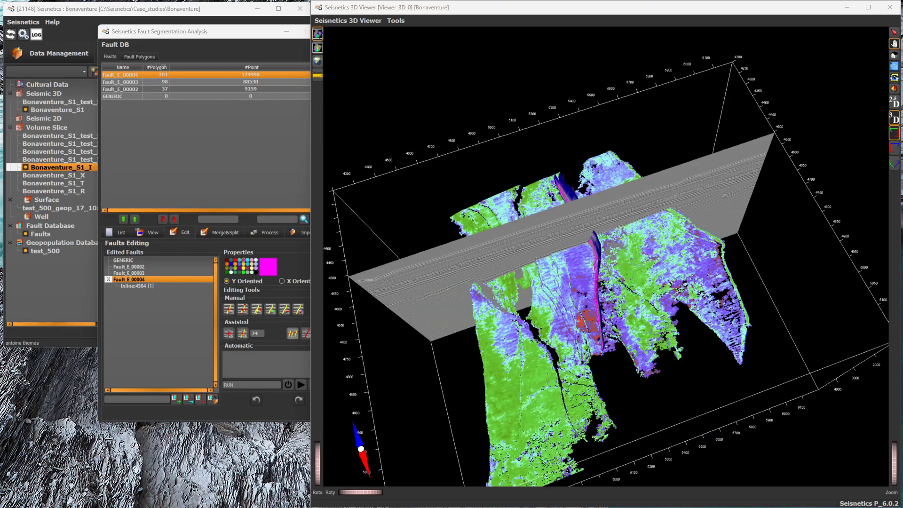
pyautogui.moveTo(588, 315); pyautogui.dragTo(595, 282)
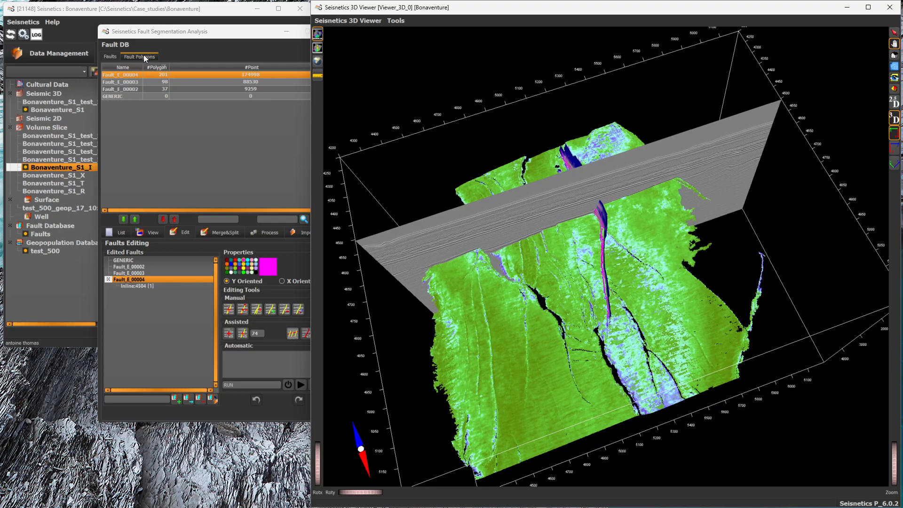
# Step: Search the geopopulation list for 121, display the fault lines of geop_121 and overlay them on its horizon surface
pyautogui.click(144, 58)
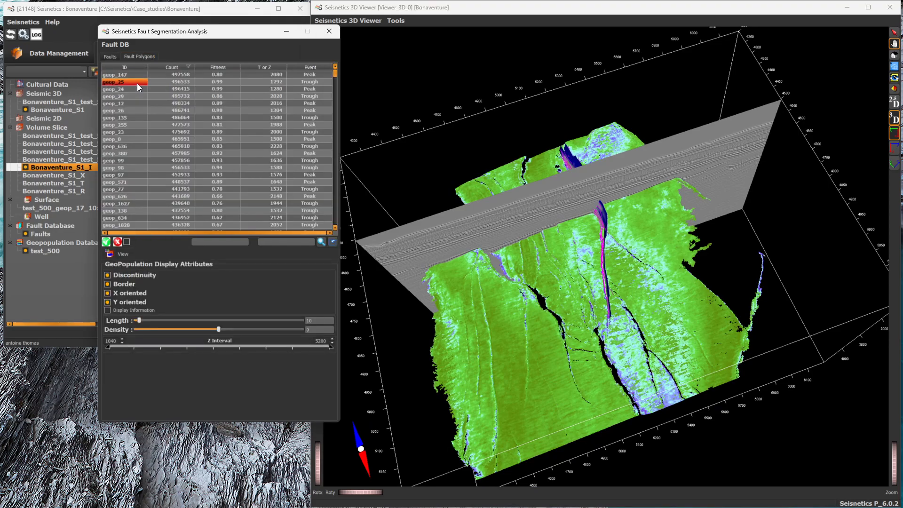
pyautogui.click(294, 239)
pyautogui.write('121')
pyautogui.click(321, 241)
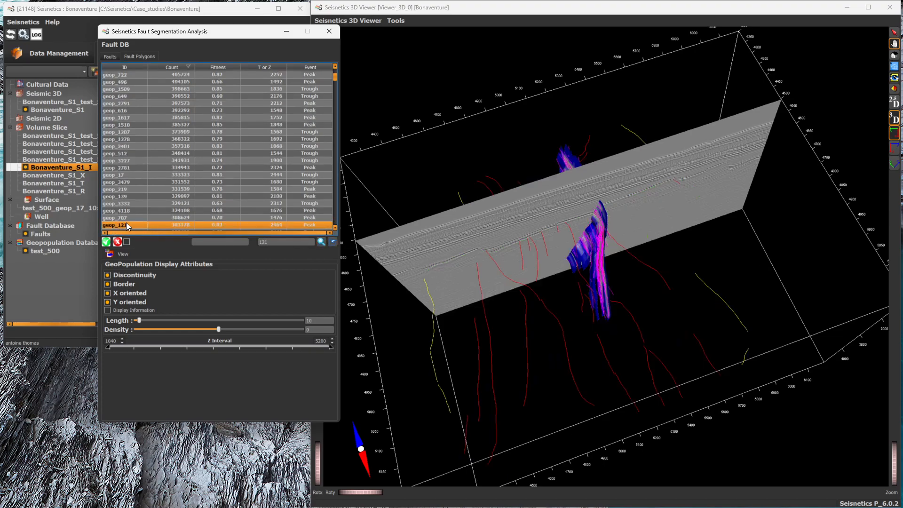
pyautogui.click(126, 241)
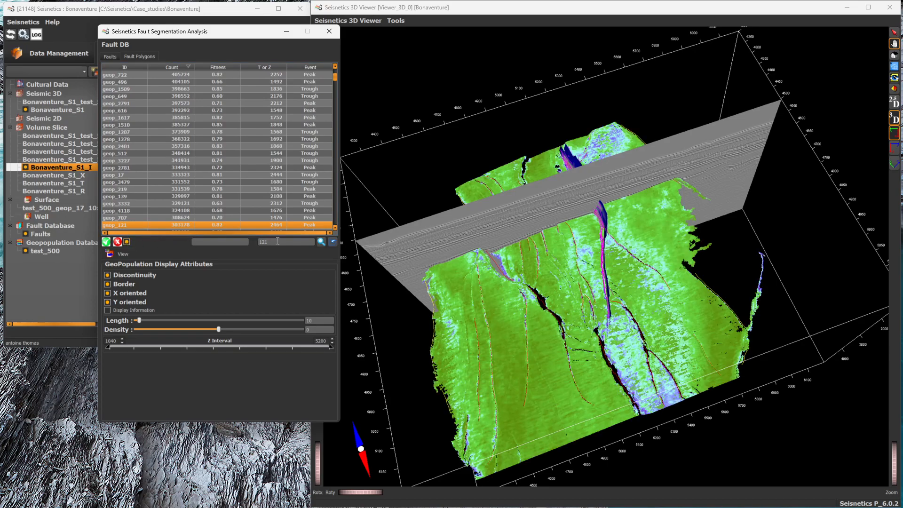
# Step: Examine the fault lines and the picked fault plane against the discontinuities on the geop_121 horizon surface
pyautogui.moveTo(547, 259); pyautogui.dragTo(559, 292)
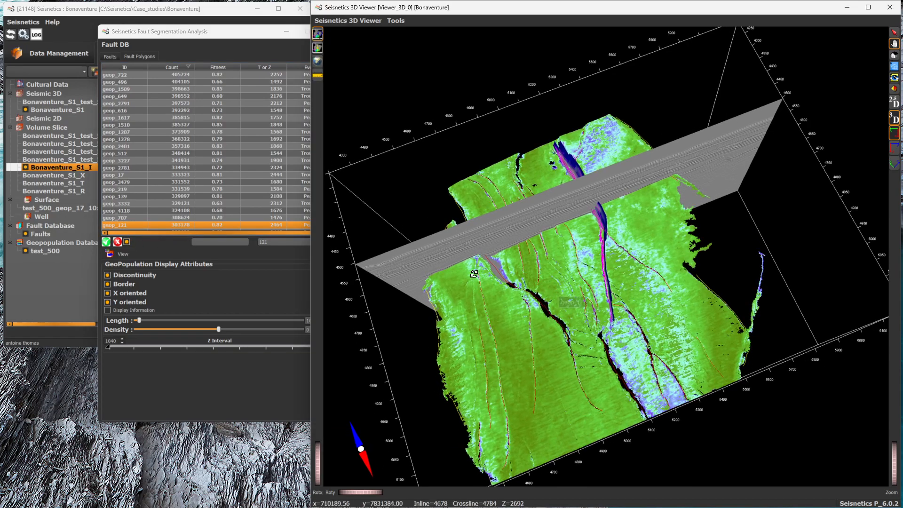
pyautogui.moveTo(633, 322); pyautogui.dragTo(670, 267)
pyautogui.moveTo(896, 473); pyautogui.dragTo(895, 459)
pyautogui.moveTo(537, 309); pyautogui.dragTo(514, 296)
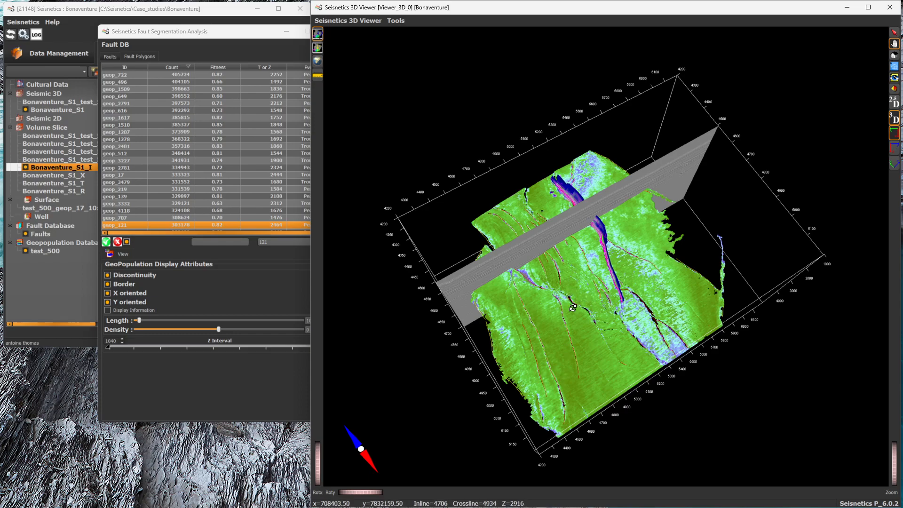
pyautogui.moveTo(574, 284); pyautogui.dragTo(573, 312)
pyautogui.moveTo(624, 261); pyautogui.dragTo(625, 370)
pyautogui.moveTo(540, 328); pyautogui.dragTo(591, 295)
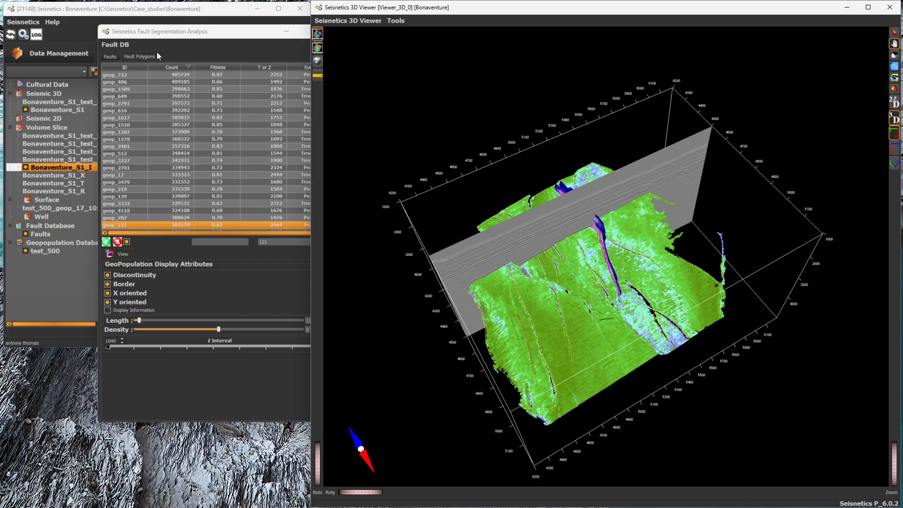
# Step: Automatically compute the fault planes from the geop_121 fault sticks, starting from the GENERIC fault
pyautogui.click(110, 57)
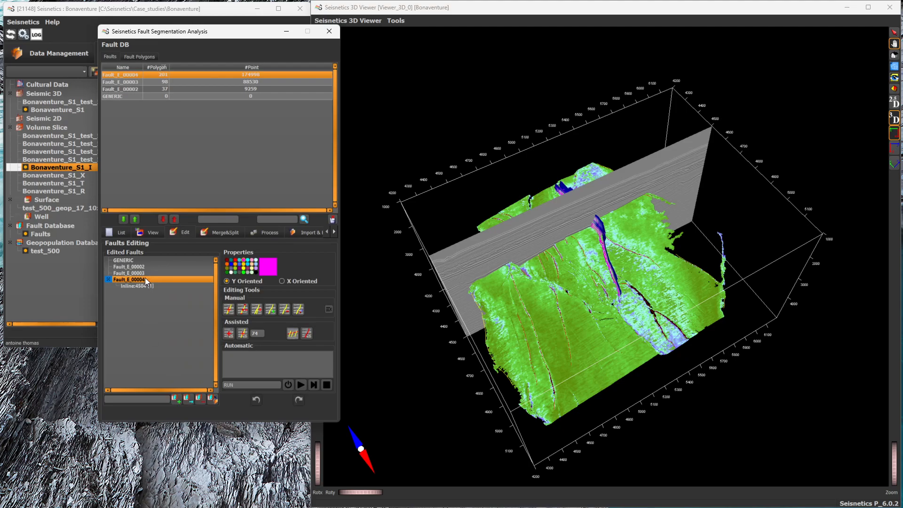
pyautogui.click(151, 260)
pyautogui.click(294, 333)
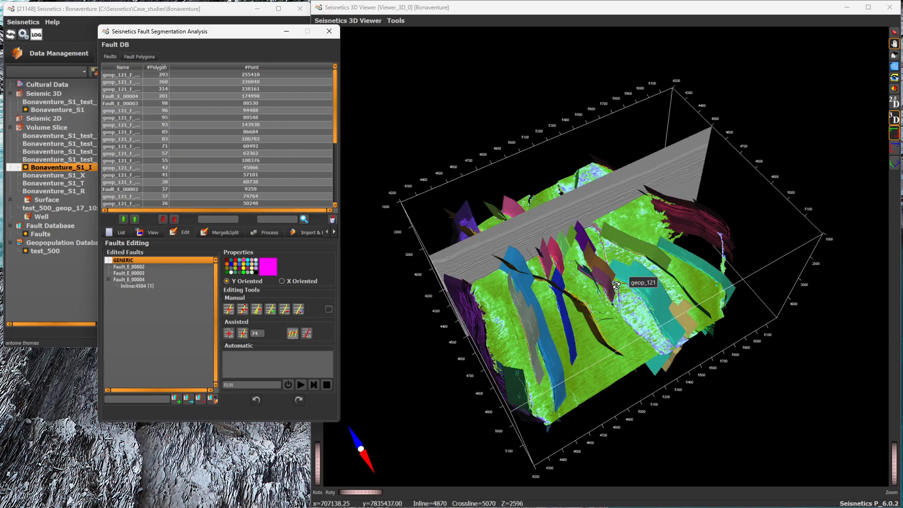
# Step: Examine the computed geop_121 fault planes from several angles against the horizon surface and the seismic section
pyautogui.moveTo(623, 297); pyautogui.dragTo(612, 313)
pyautogui.moveTo(496, 353); pyautogui.dragTo(489, 337)
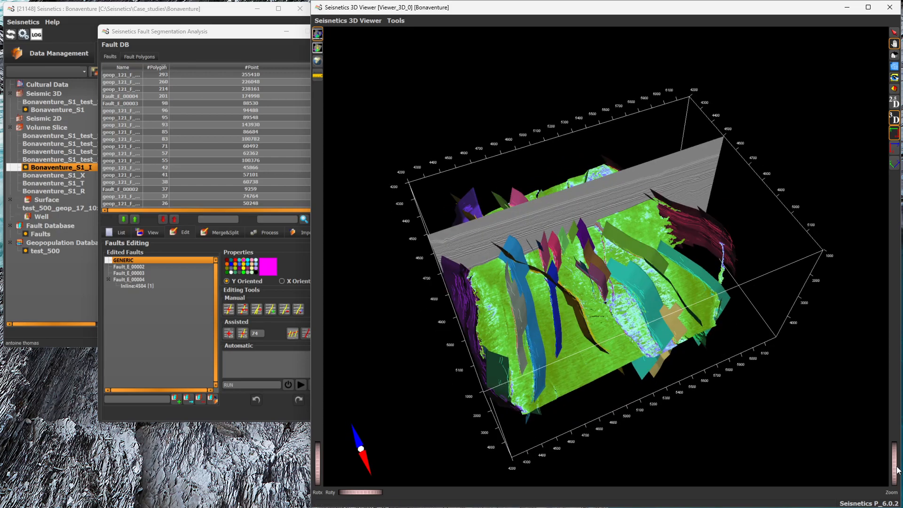
pyautogui.moveTo(895, 465); pyautogui.dragTo(896, 468)
pyautogui.moveTo(552, 383); pyautogui.dragTo(560, 286)
pyautogui.moveTo(656, 257); pyautogui.dragTo(608, 231)
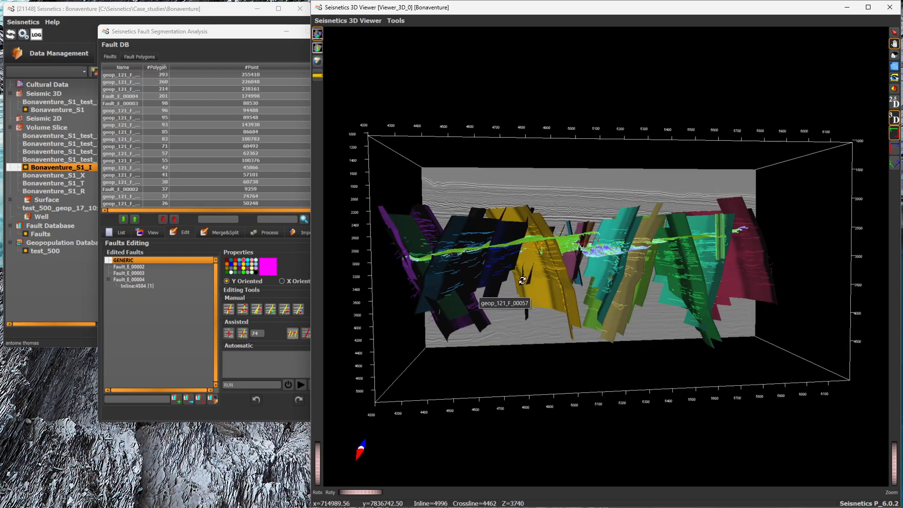
pyautogui.moveTo(563, 251); pyautogui.dragTo(652, 389)
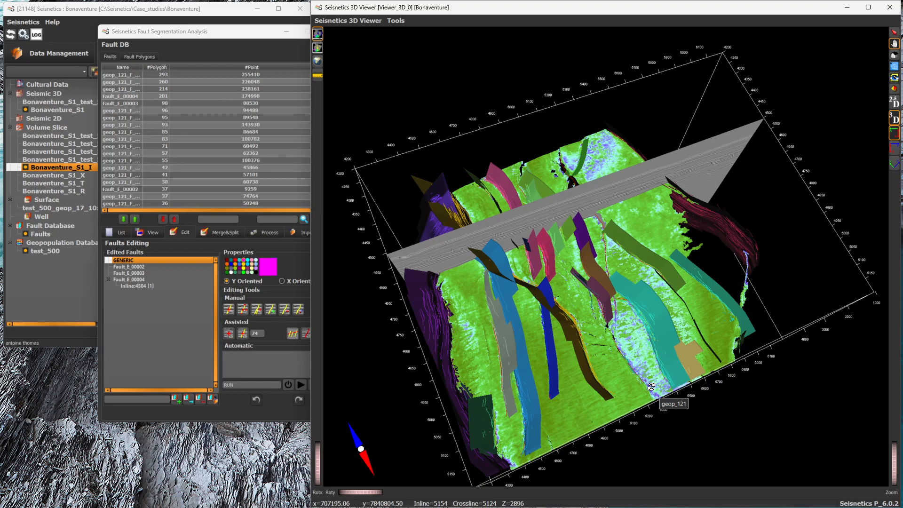
pyautogui.moveTo(649, 355); pyautogui.dragTo(596, 298)
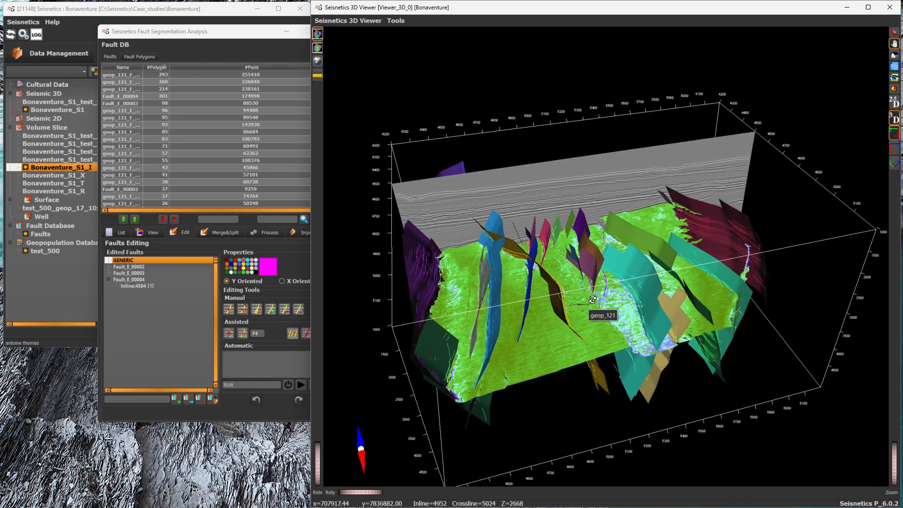
# Step: Hide the geop_121 horizon surface and display the fault lines of all geopopulations in the list
pyautogui.click(139, 57)
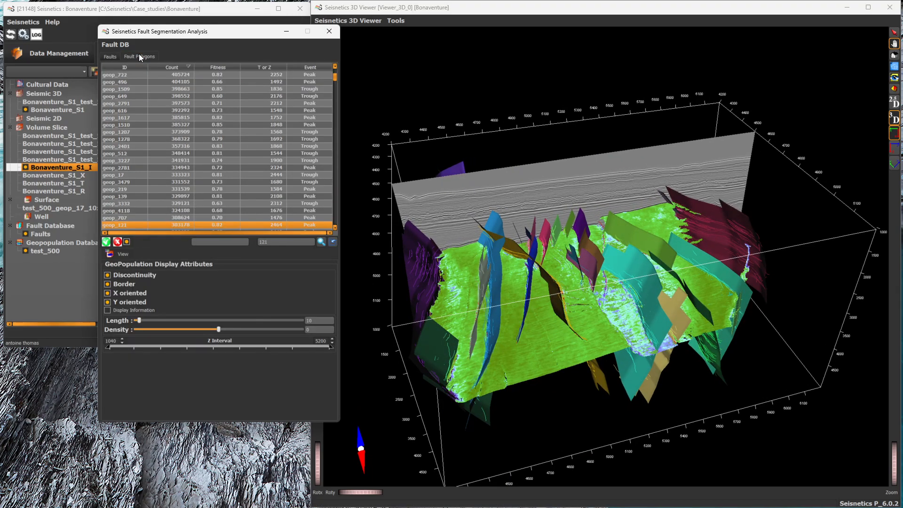
pyautogui.click(127, 241)
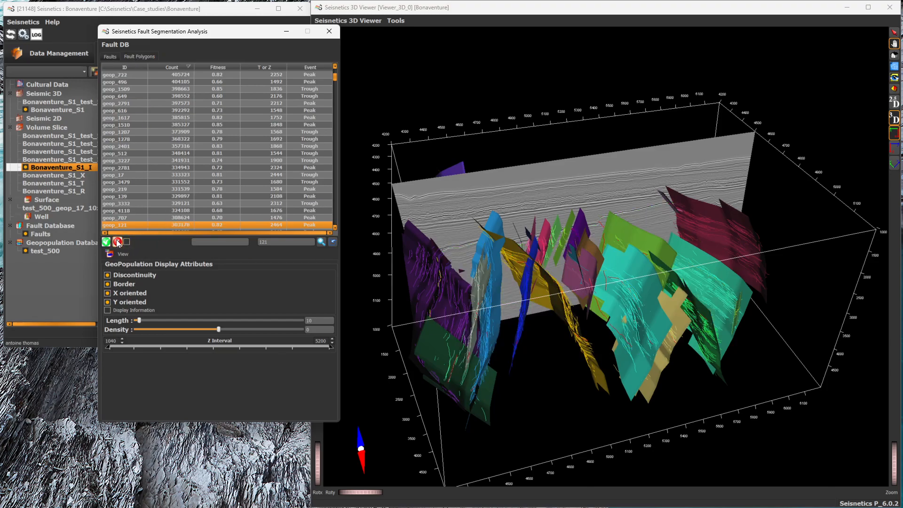
pyautogui.click(106, 241)
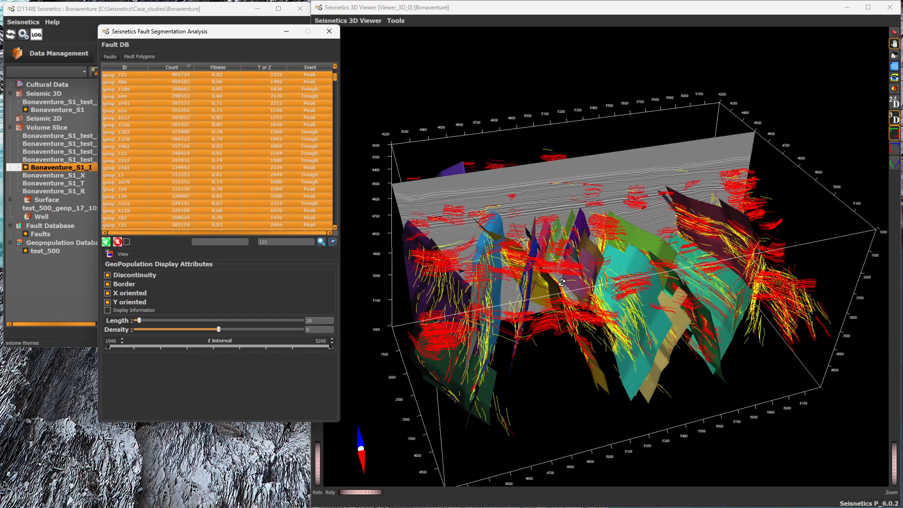
# Step: Return to the fault editing tools, then initialise and start the automatic fault extraction with the name prefix RUN
pyautogui.click(120, 47)
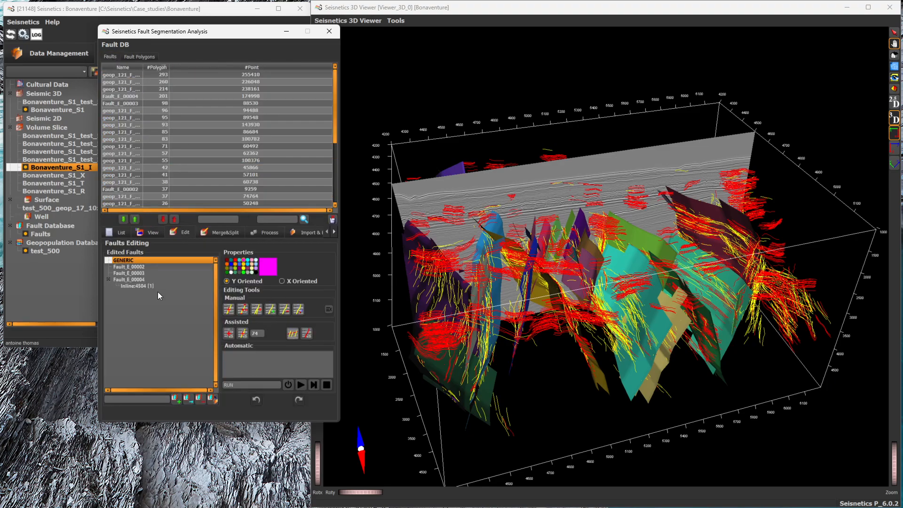
pyautogui.moveTo(676, 332); pyautogui.dragTo(660, 357)
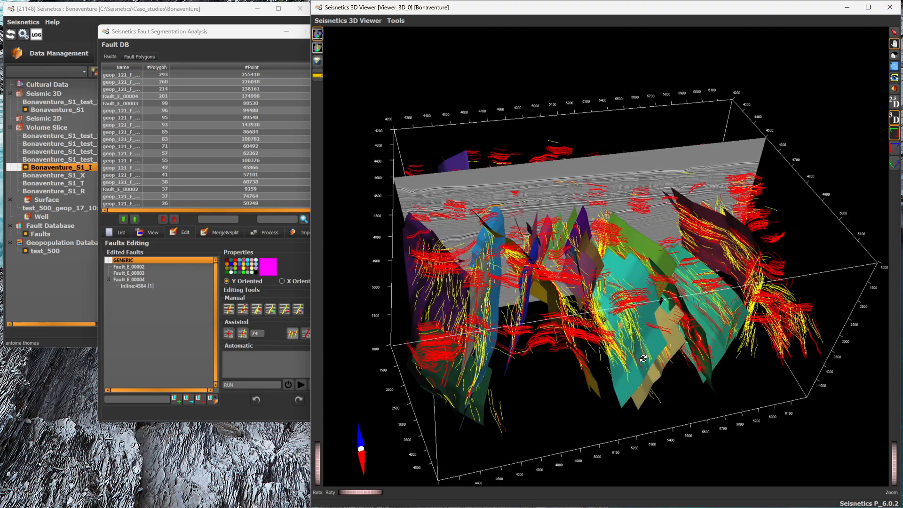
pyautogui.click(288, 386)
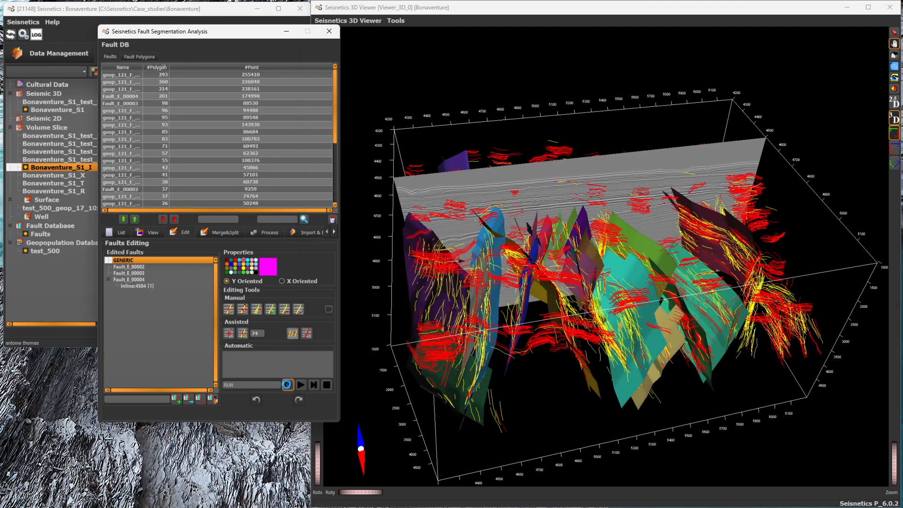
pyautogui.click(301, 386)
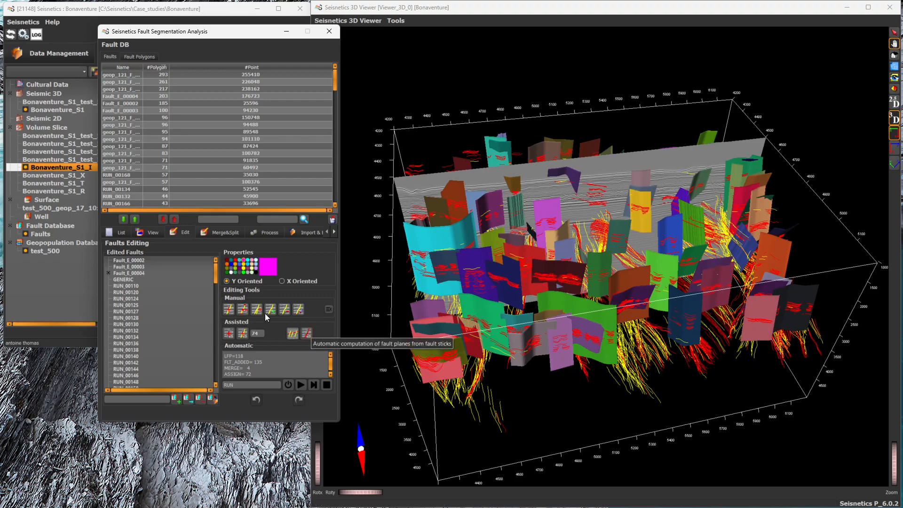
# Step: Show individual fault planes from the fault list one at a time: a geop_121 fault, then RUN_00134
pyautogui.click(157, 299)
pyautogui.click(128, 124)
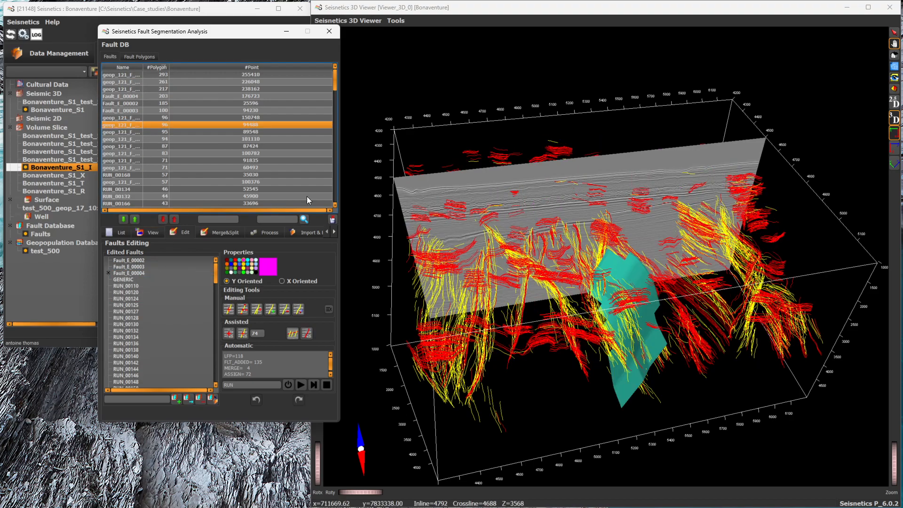
pyautogui.click(130, 190)
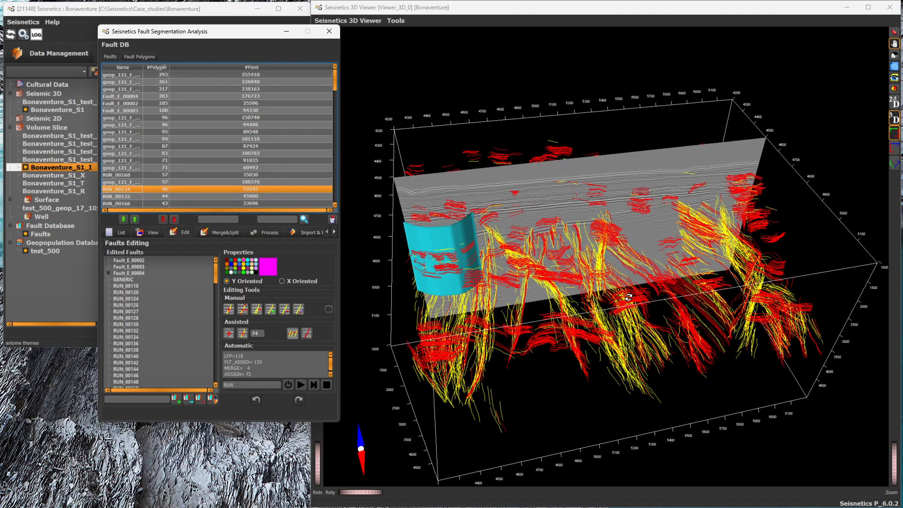
# Step: Recompute the RUN_00134 fault plane with a 75 by 25 interpolation grid and extrapolation extent 10, and inspect it
pyautogui.click(268, 232)
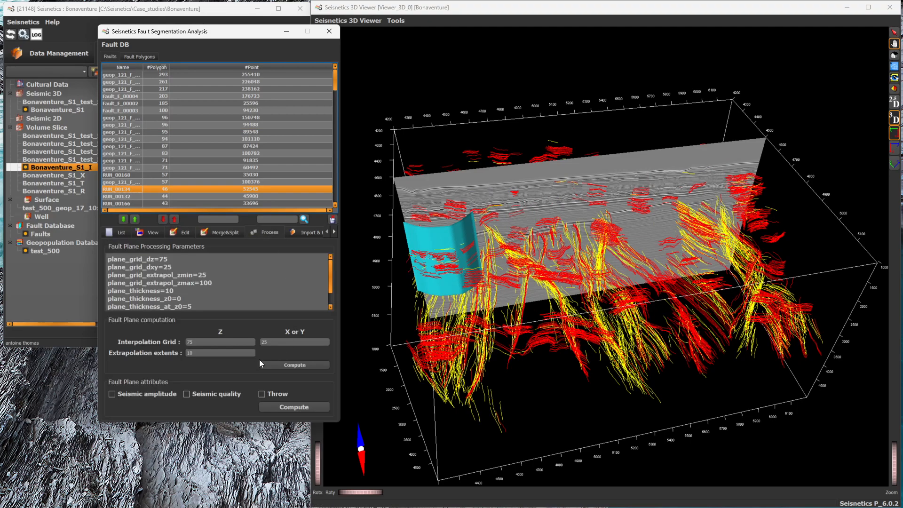
pyautogui.click(285, 367)
pyautogui.moveTo(440, 269); pyautogui.dragTo(457, 225)
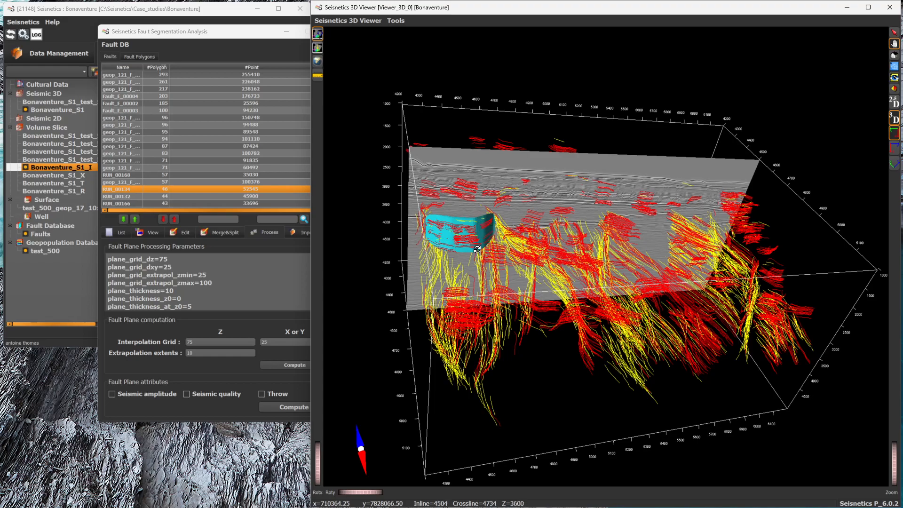
pyautogui.moveTo(481, 260); pyautogui.dragTo(450, 265)
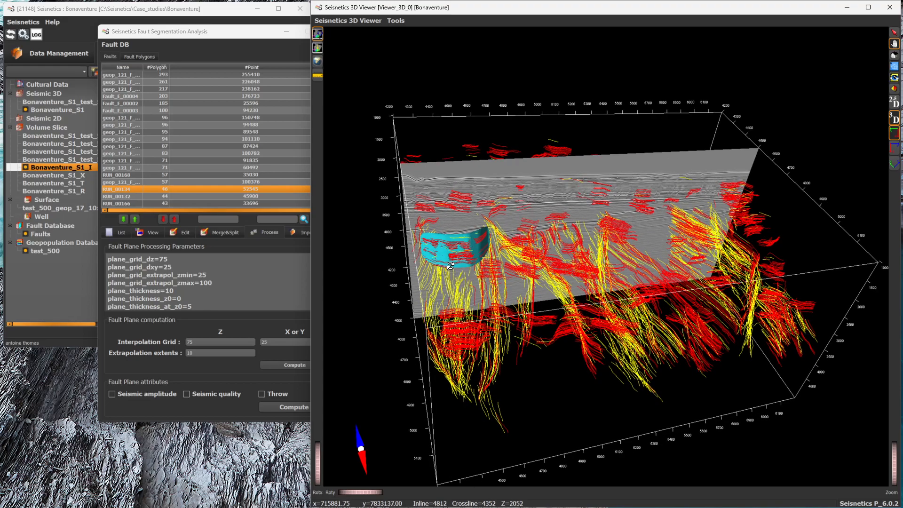